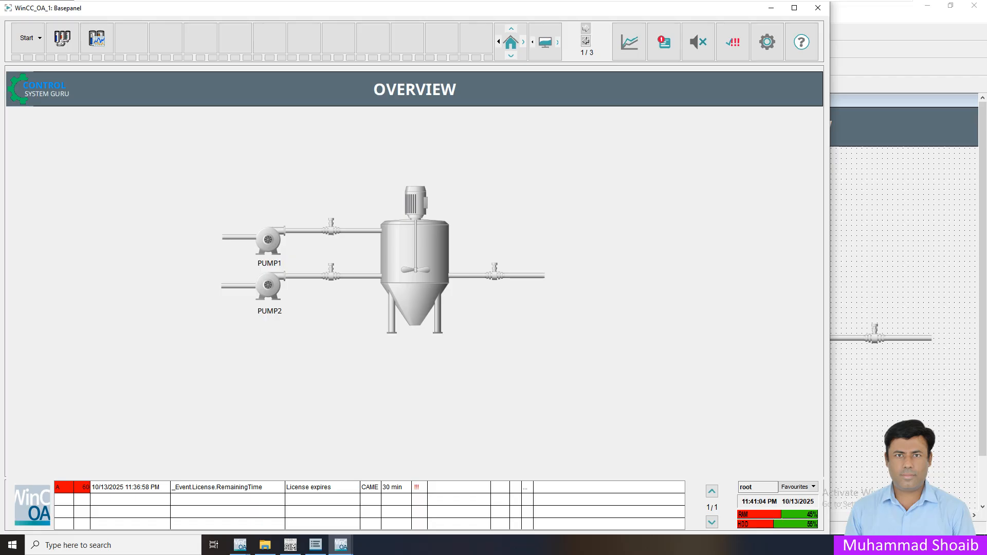
Step: Switch to the Gedi editor and copy the PUMP1 pump graphic together with its label from the Overview panel
left_click(862, 256)
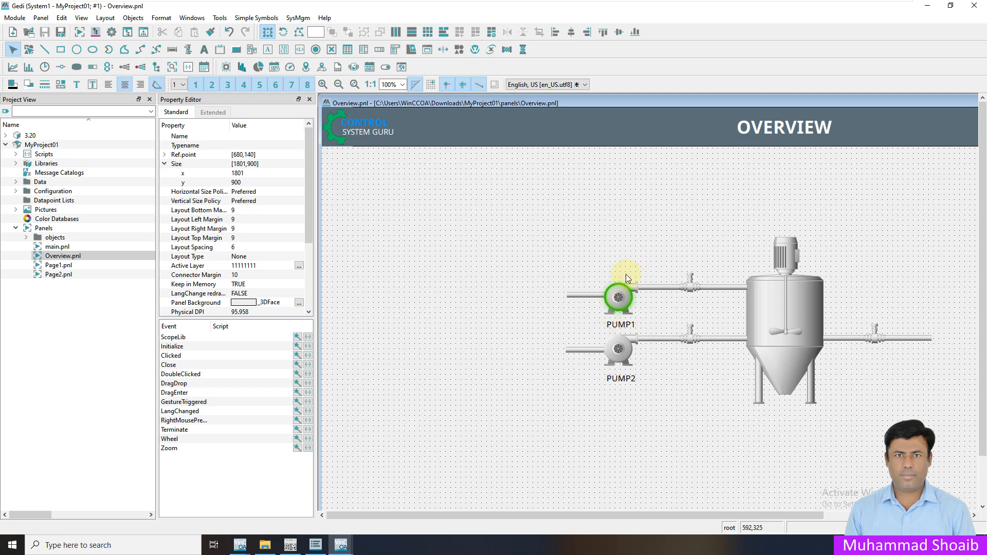
left_click_drag(650, 259, 590, 334)
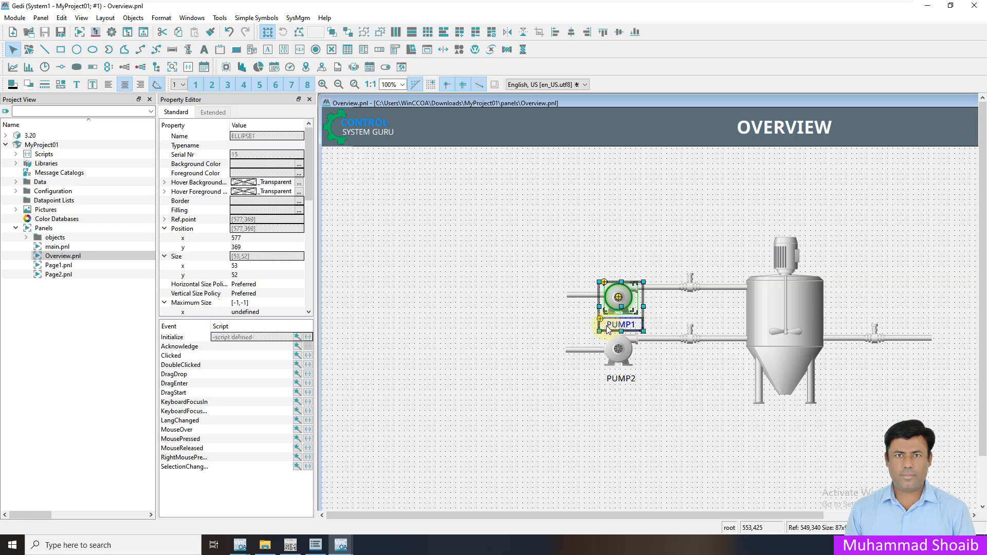
key("ctrl+c")
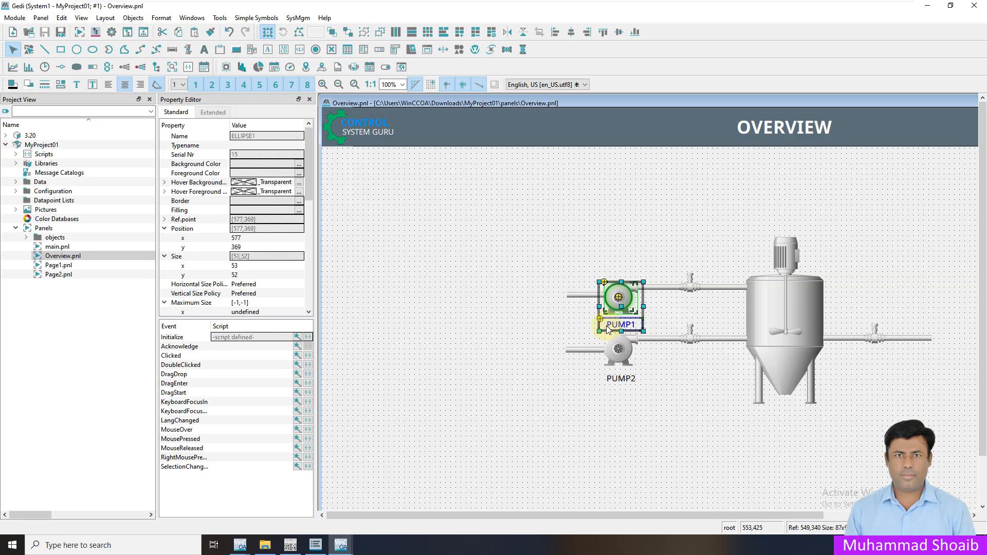
Step: Create a new panel file named Pump01.pnl in the objects folder under Panels
left_click(26, 238)
left_click(46, 239)
right_click(45, 239)
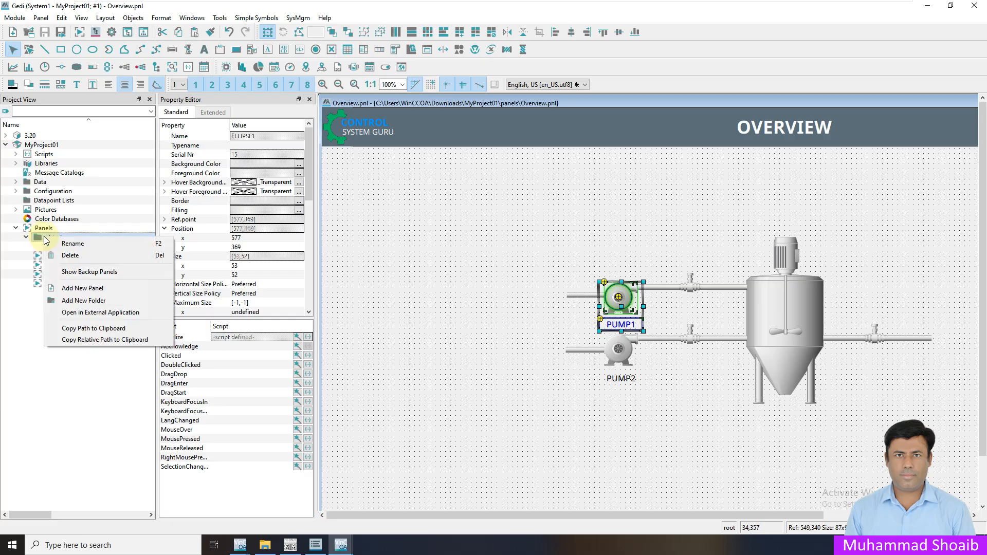
left_click(83, 288)
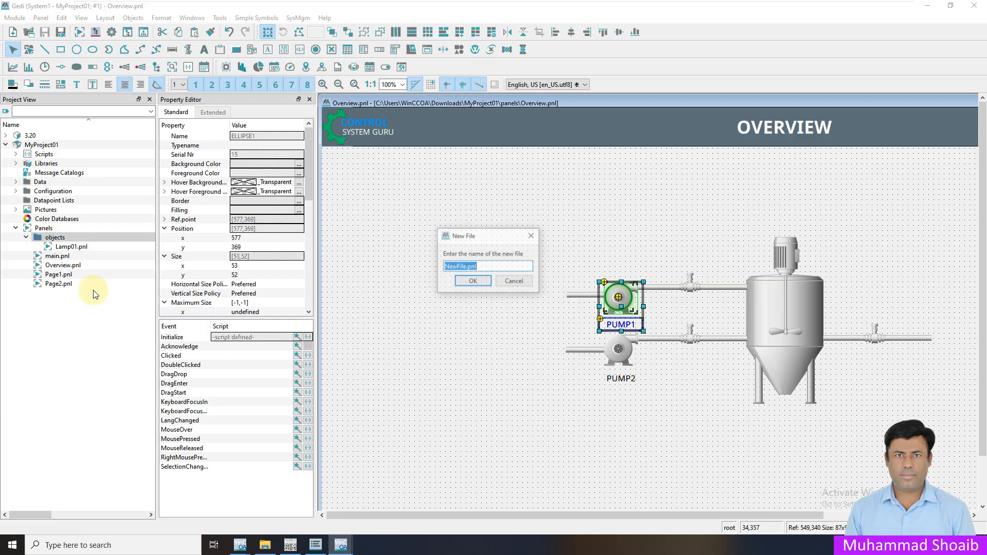
left_click(457, 265)
double_click(457, 265)
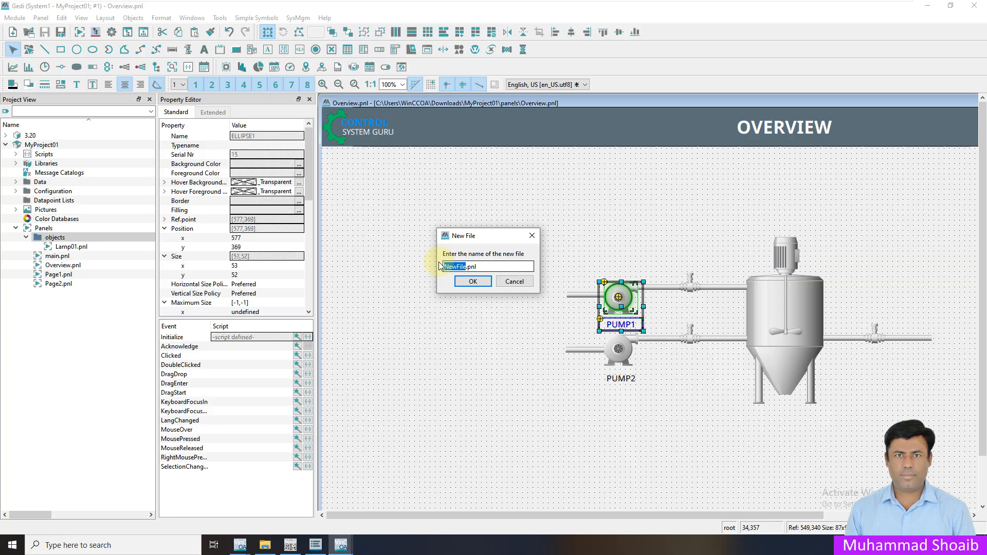
type("Pump")
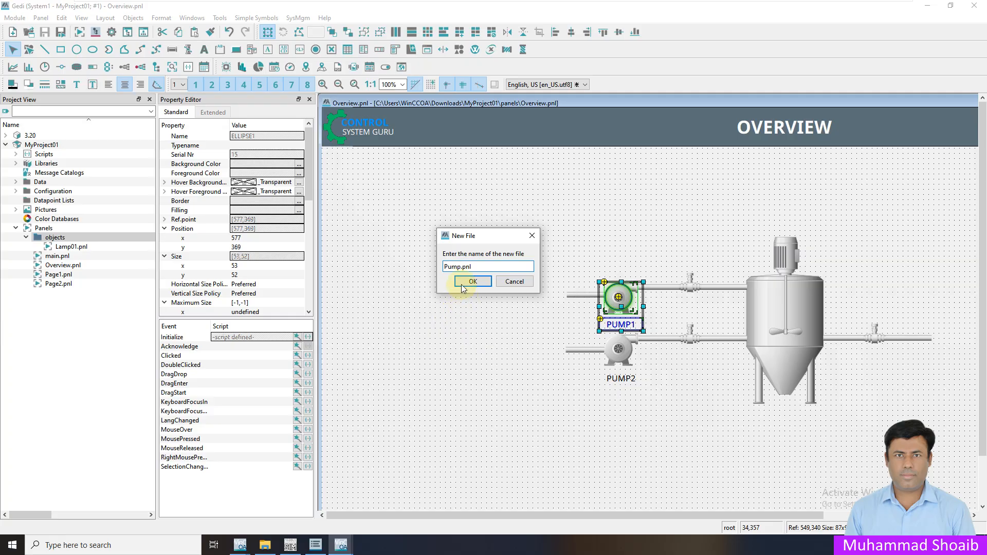
type("0")
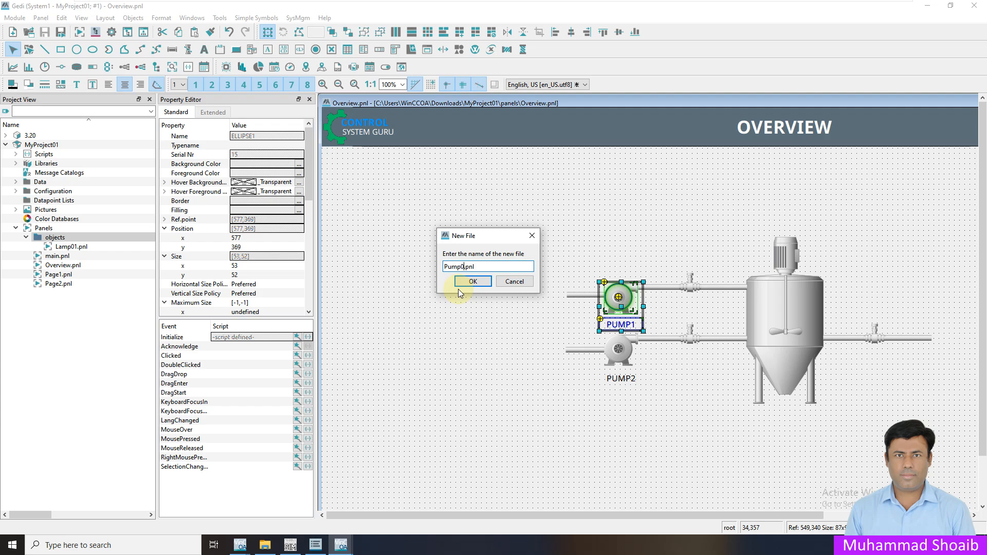
type("1")
left_click(467, 283)
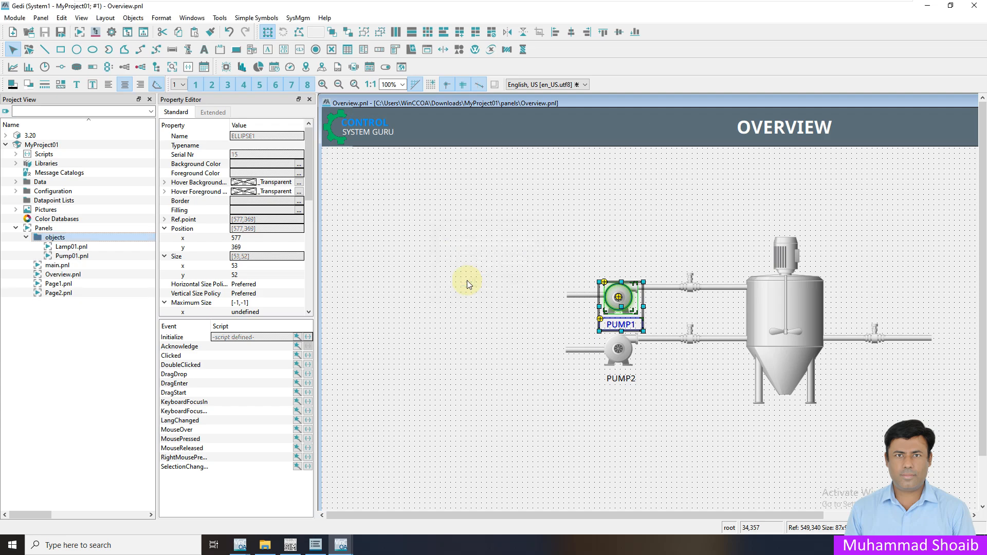
Step: Open Pump01.pnl and paste the copied pump graphic with its label near the upper part of the panel
double_click(72, 255)
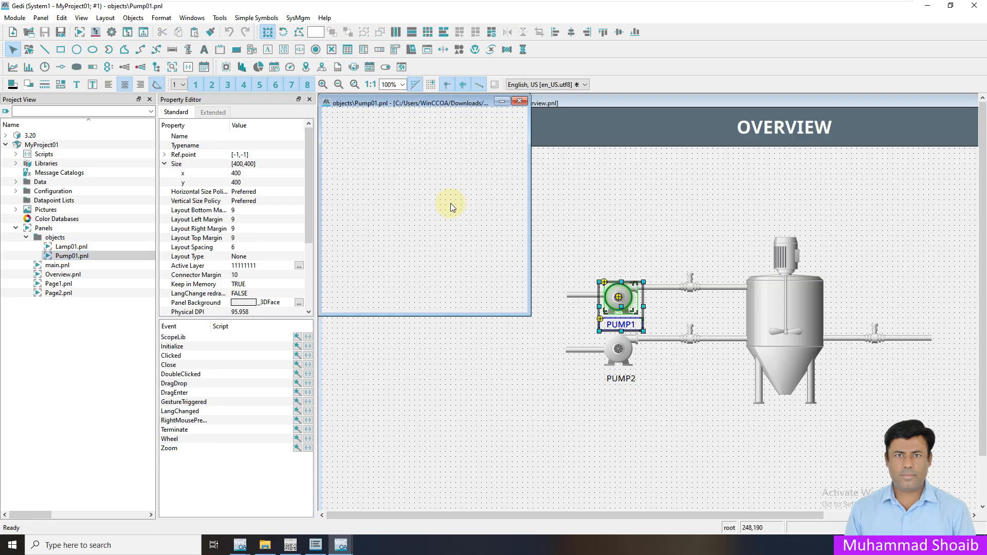
key("ctrl+v")
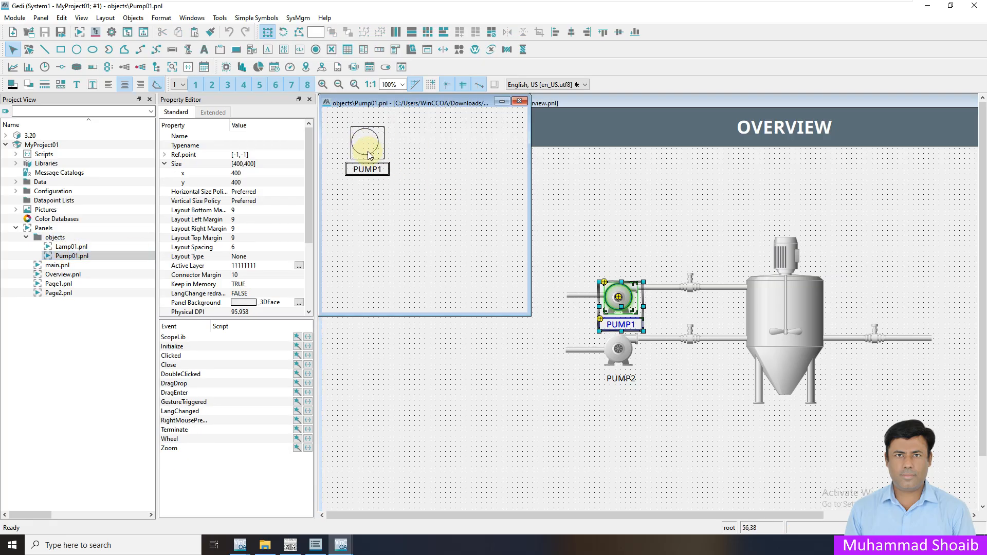
left_click(387, 158)
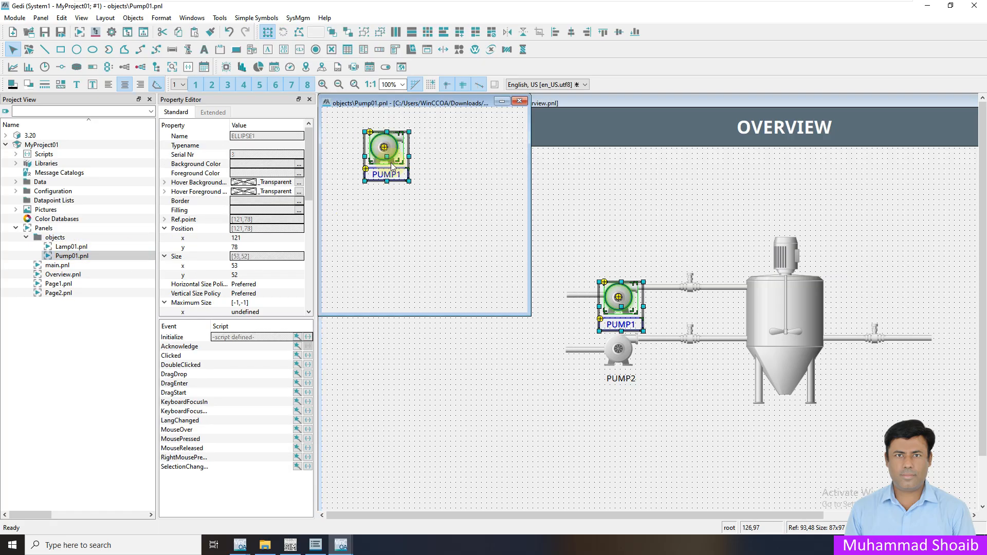
left_click(428, 193)
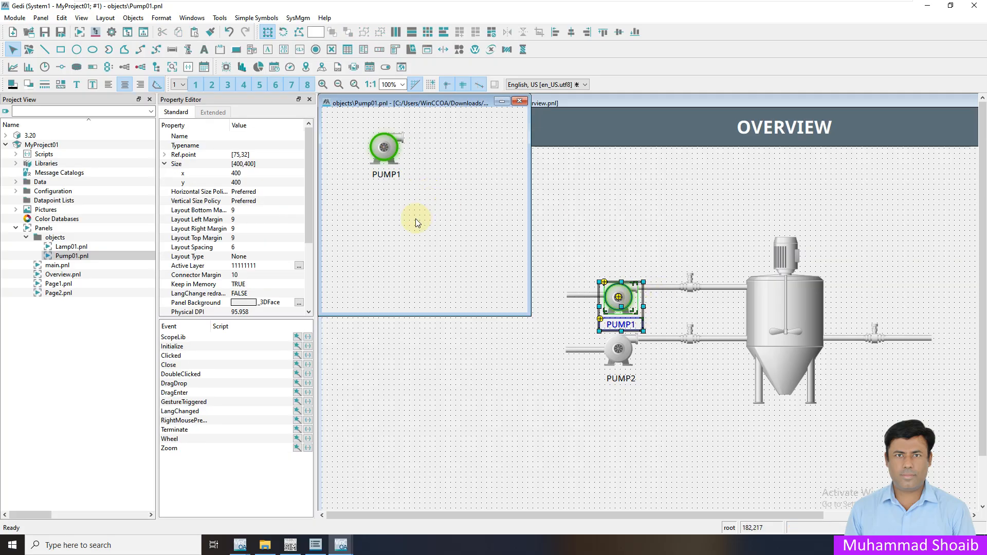
Step: Examine the datapoint element and foreground colour settings in the pump ellipse's Initialize wizard without changing them
left_click(396, 146)
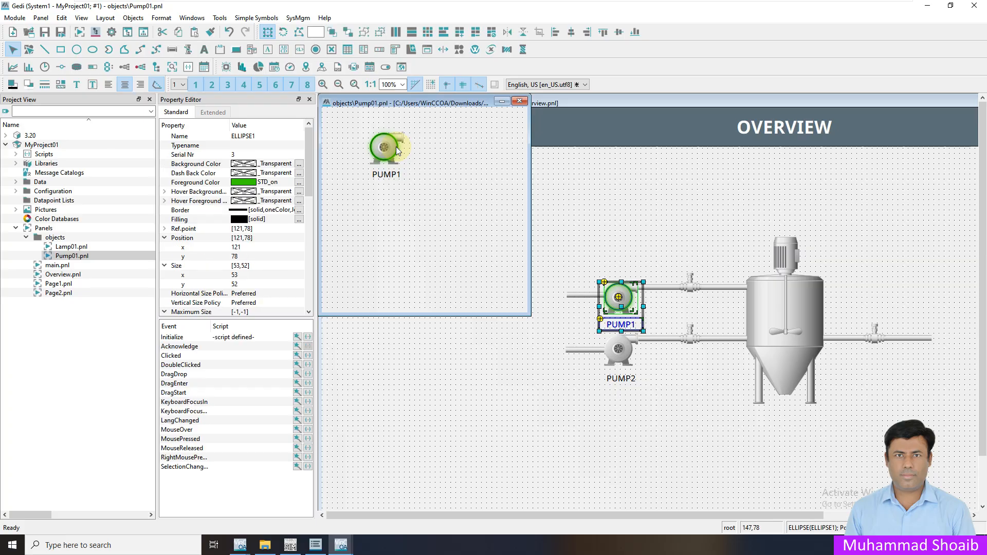
left_click(307, 337)
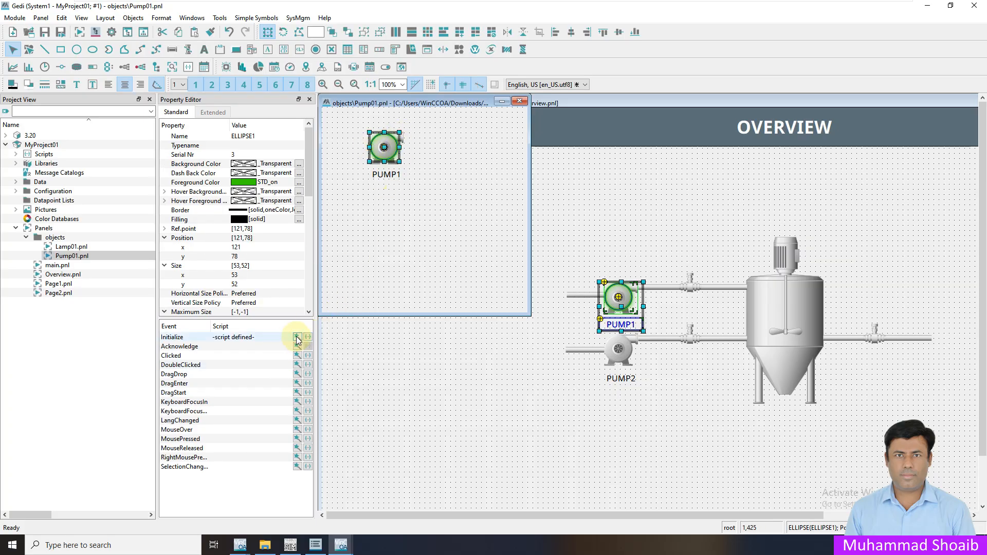
left_click(453, 229)
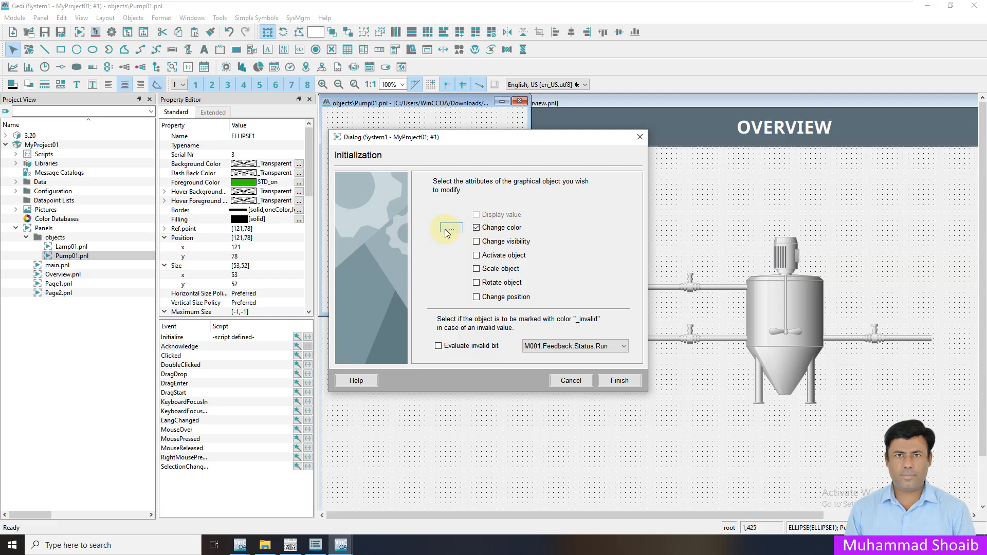
left_click(520, 380)
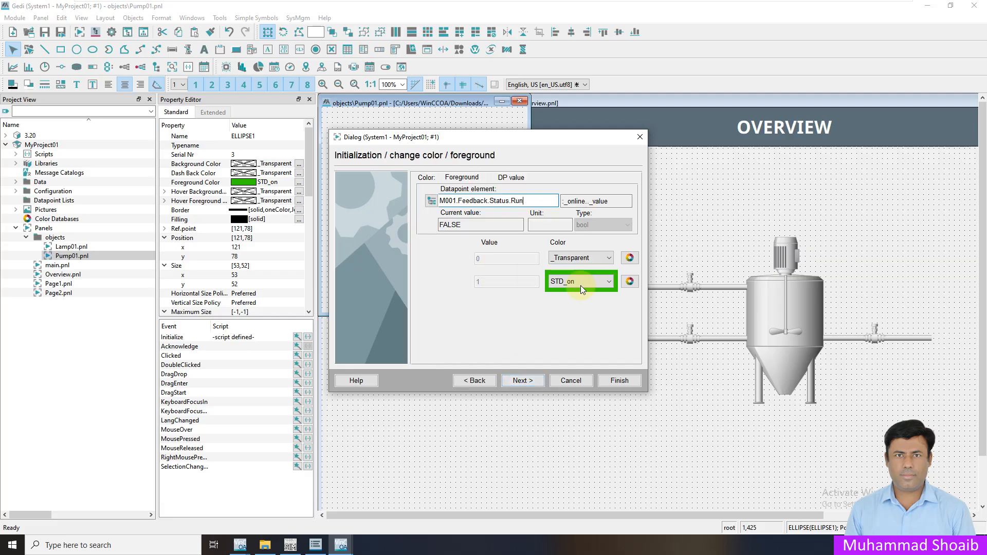
left_click_drag(491, 137, 701, 122)
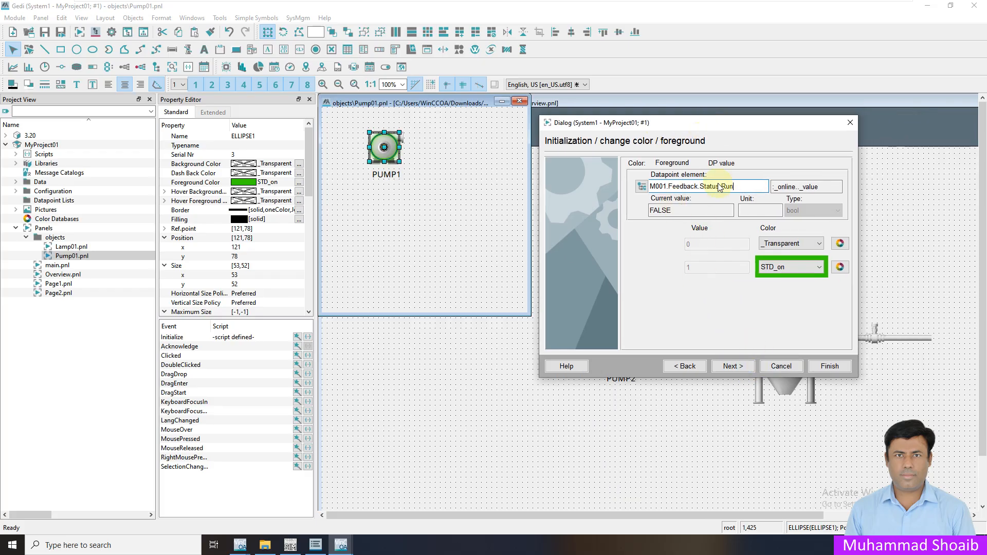
left_click(781, 366)
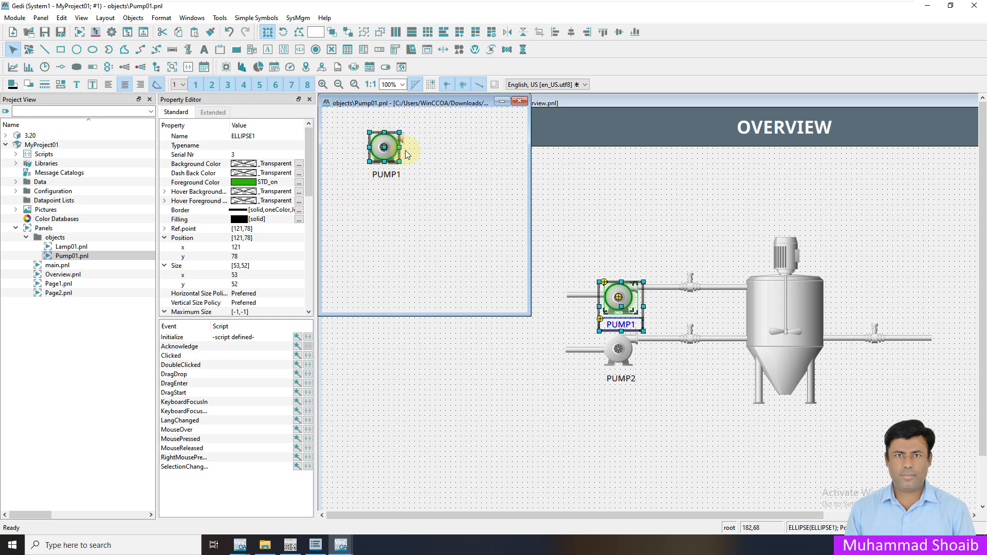
Step: Move the PUMP1 label to about position 80, 122 beneath the pump and check its Initialize script
left_click(410, 187)
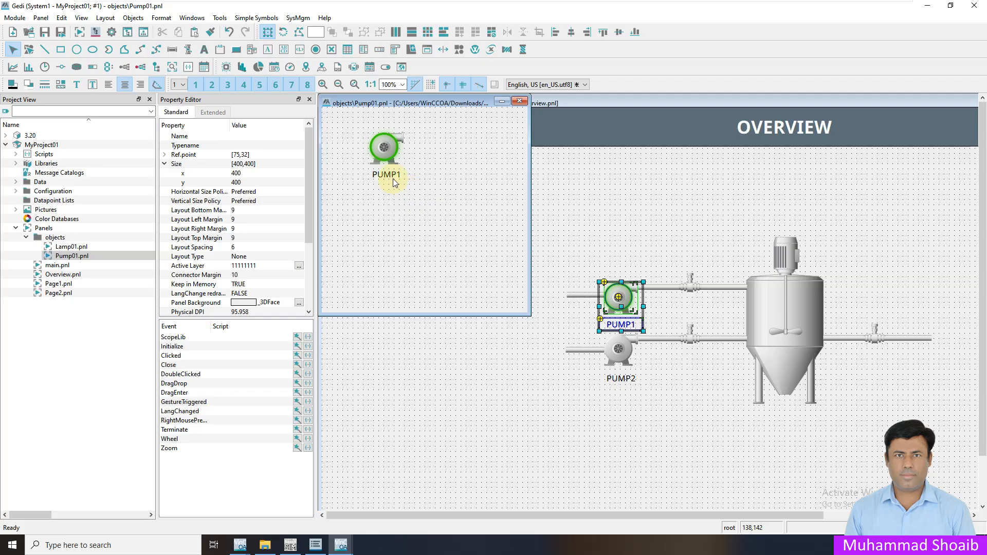
left_click_drag(393, 177, 392, 173)
left_click(395, 197)
left_click(391, 173)
left_click_drag(392, 182, 395, 183)
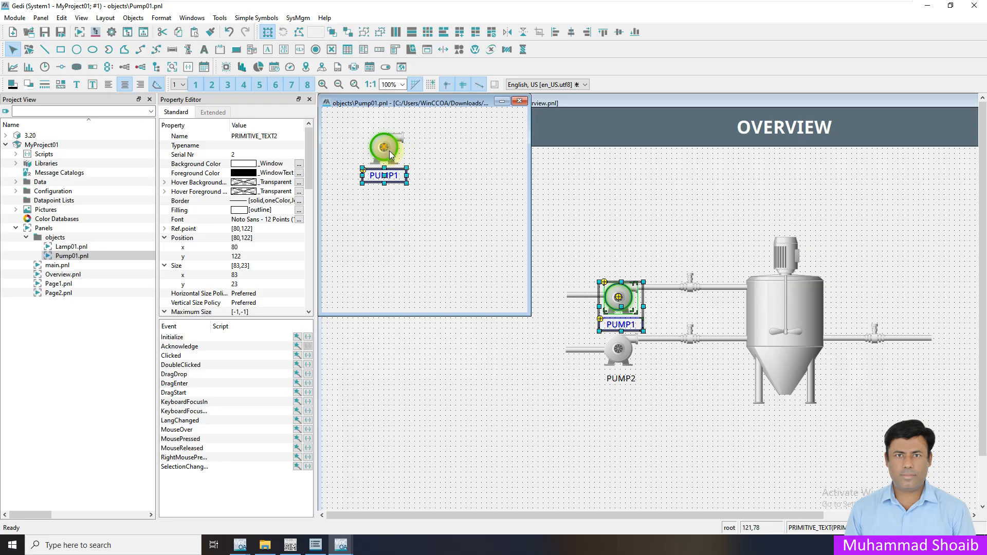
left_click(308, 337)
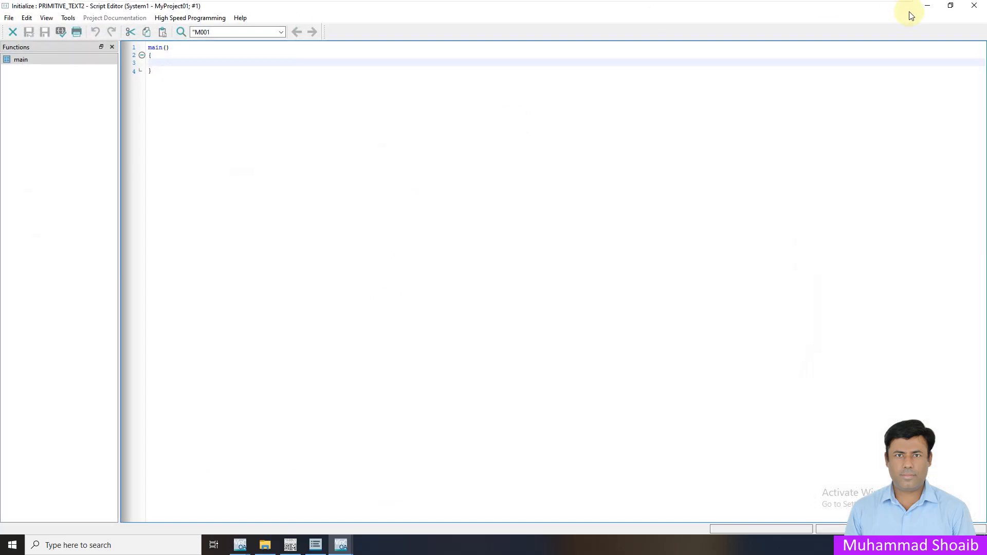
left_click(974, 6)
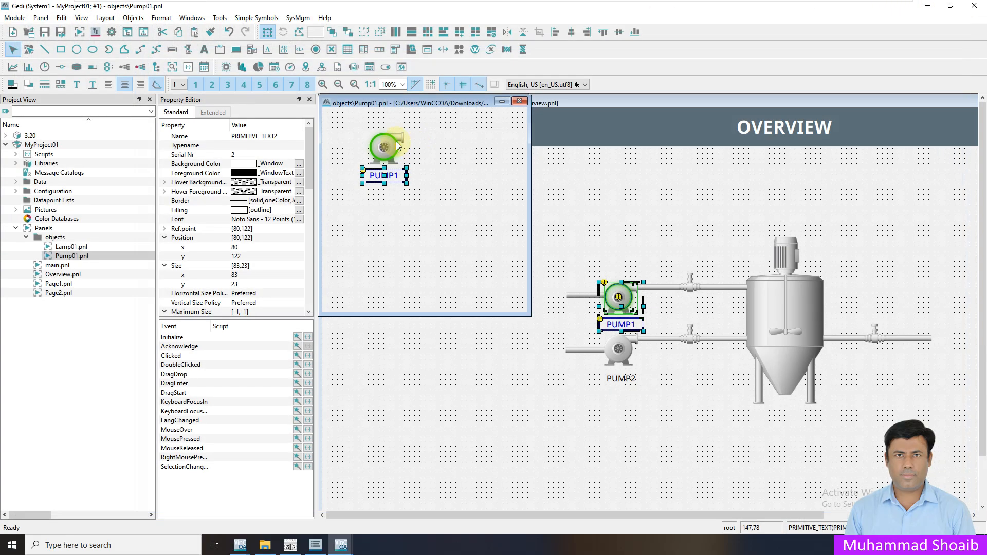
Step: Replace all occurrences of "M001 with $PMP+" in the pump ellipse's Initialize script, save the script and close it
left_click(396, 144)
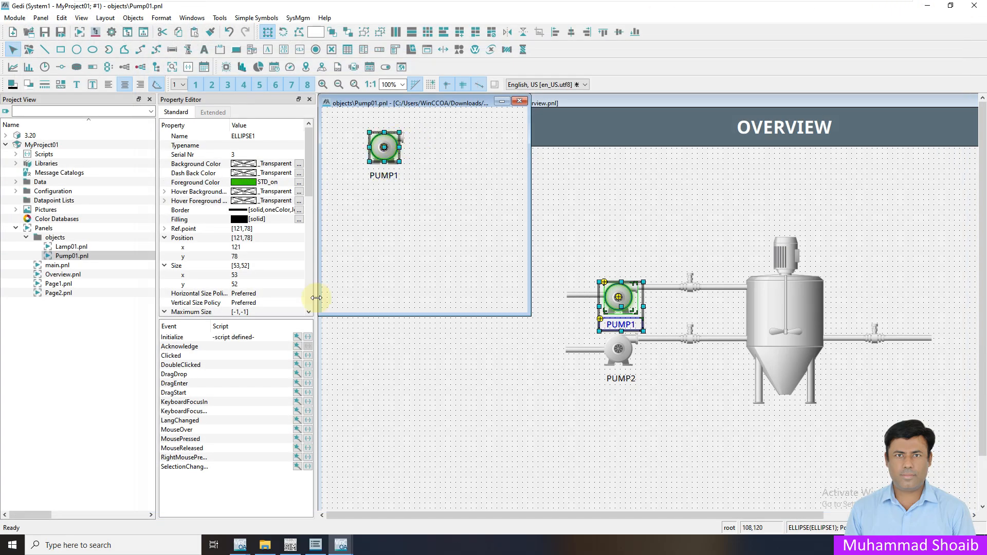
left_click(309, 337)
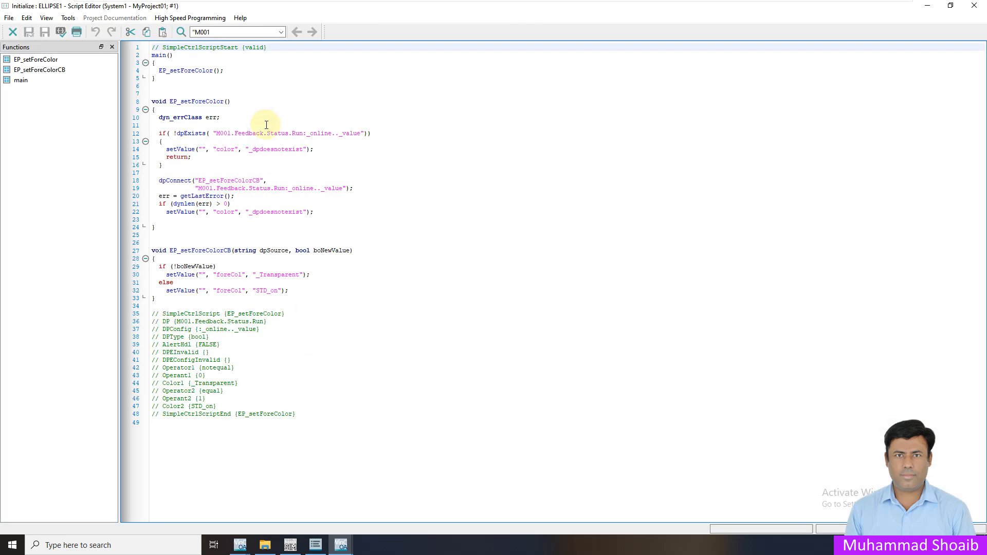
key("ctrl+f")
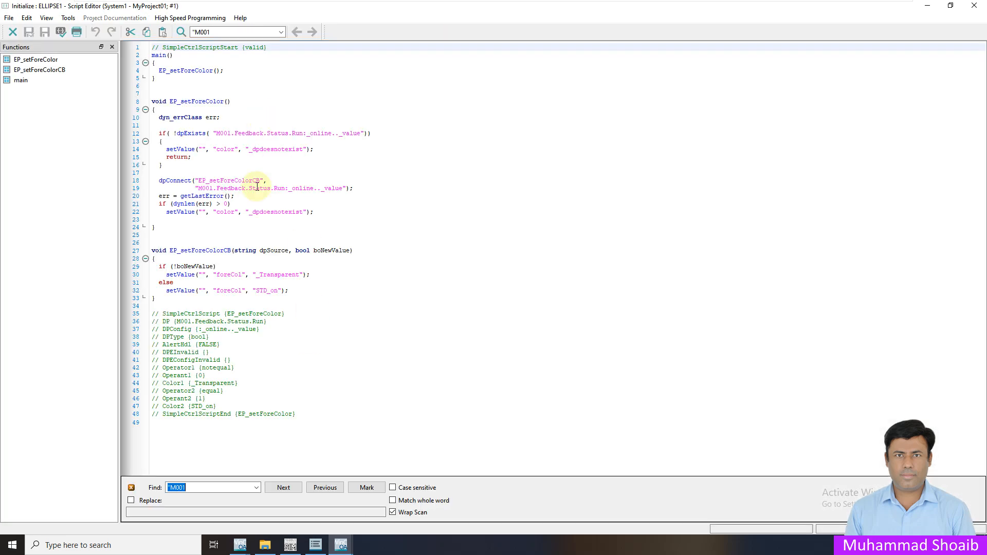
left_click(129, 500)
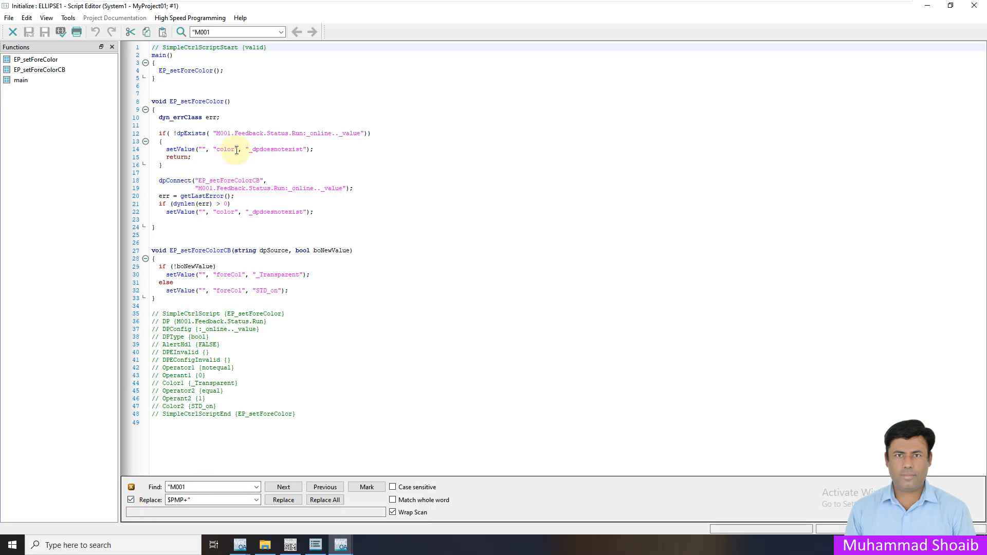
left_click_drag(231, 133, 215, 132)
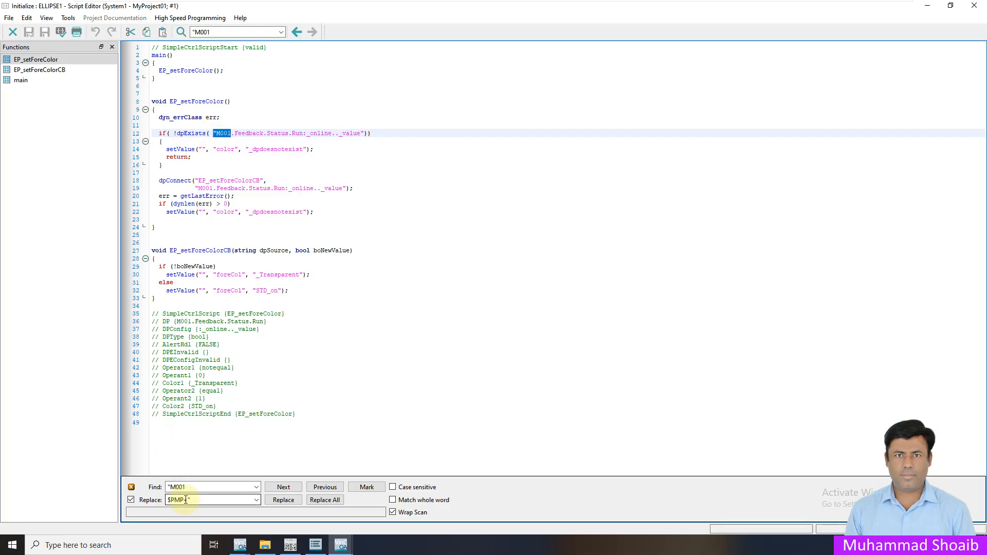
left_click_drag(185, 499, 172, 498)
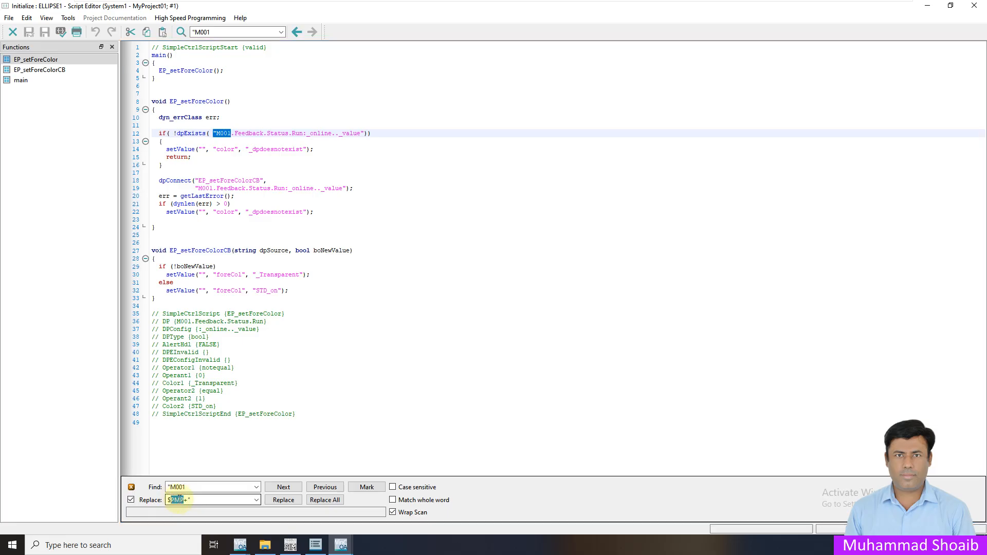
left_click(197, 500)
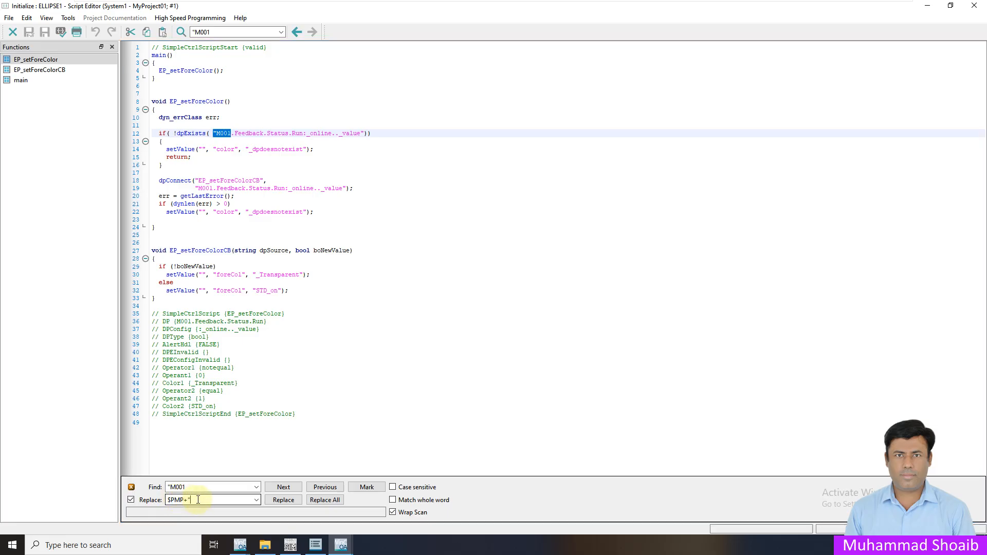
left_click(323, 499)
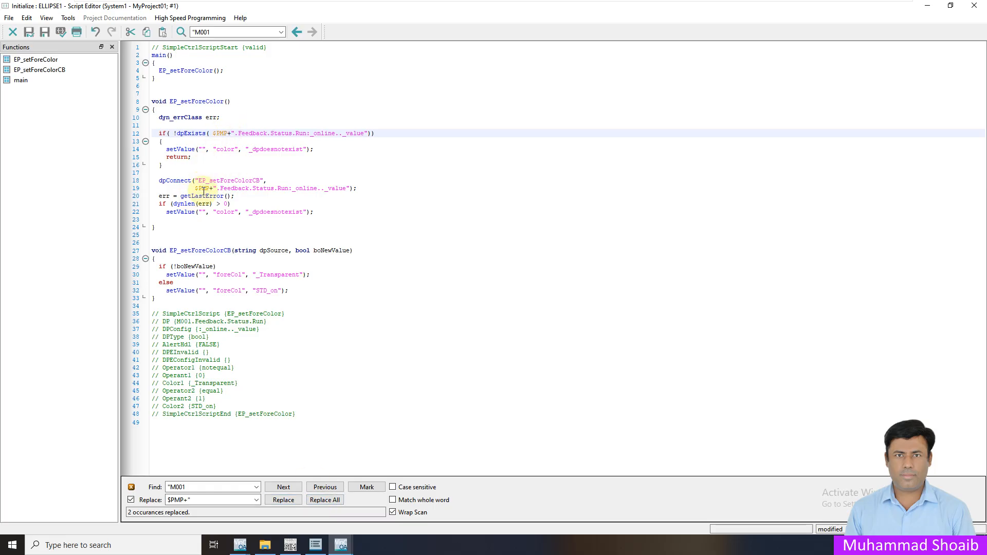
left_click(32, 34)
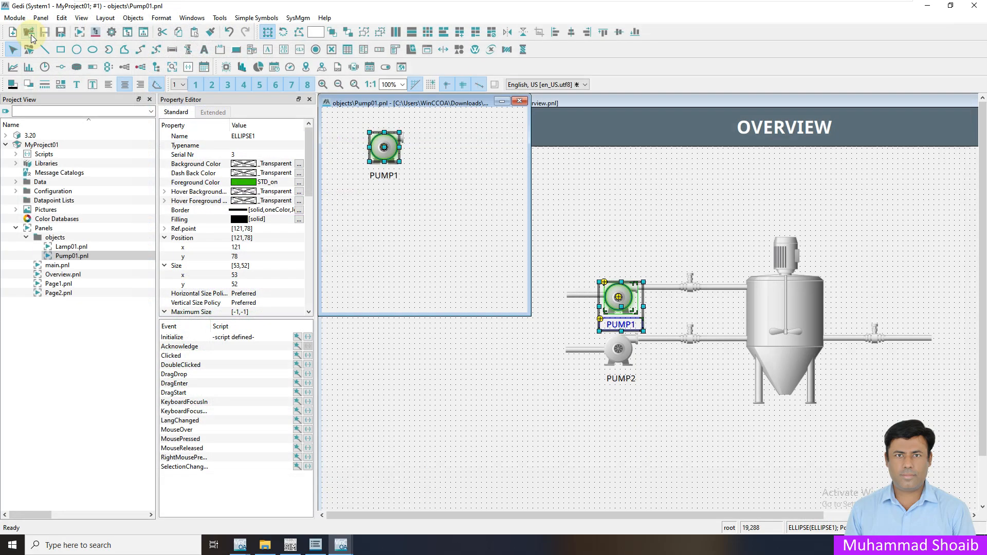
Step: Write the statement this.text = $PMPNm in the Initialize script of the PUMP1 label in Pump01.pnl
left_click(390, 178)
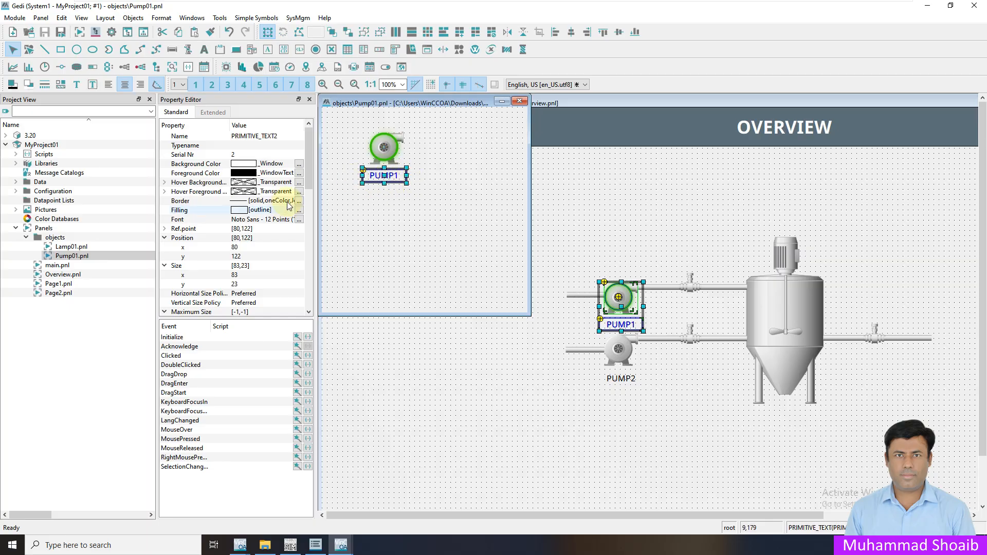
left_click_drag(309, 172, 311, 294)
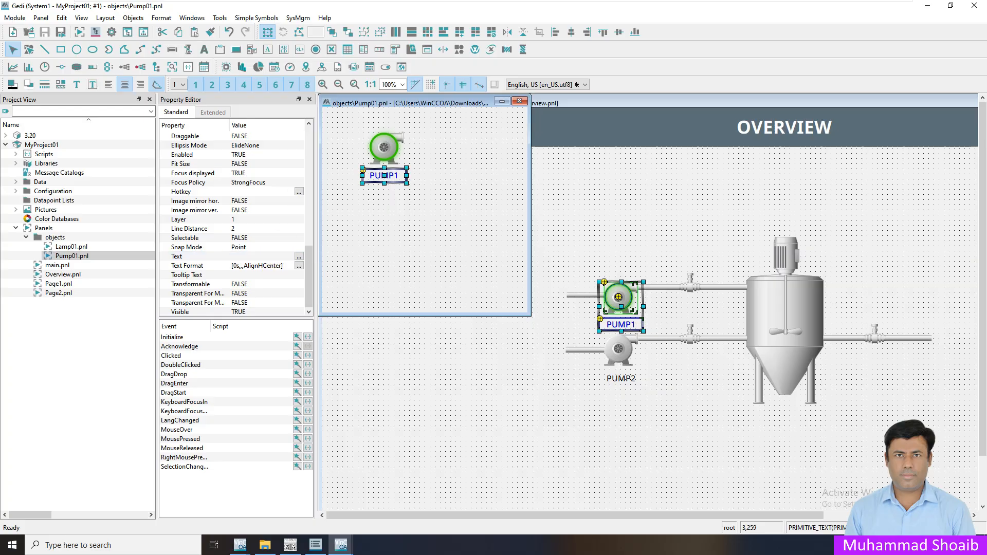
left_click(308, 337)
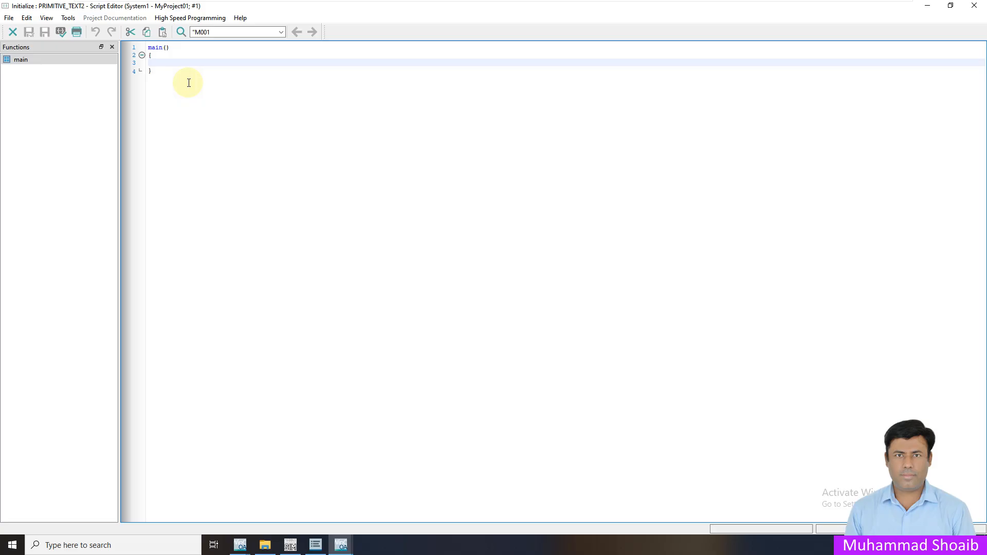
type("this.te")
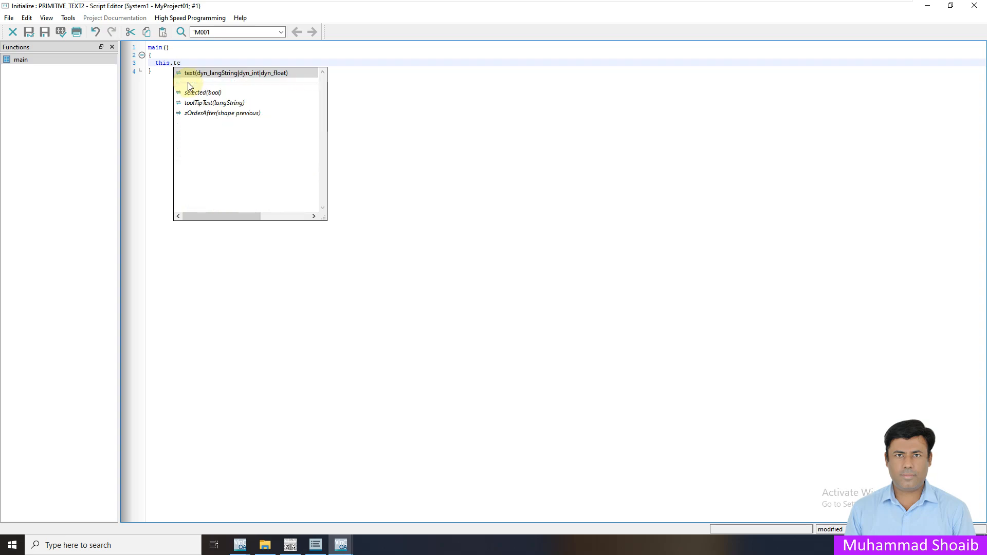
key("Return")
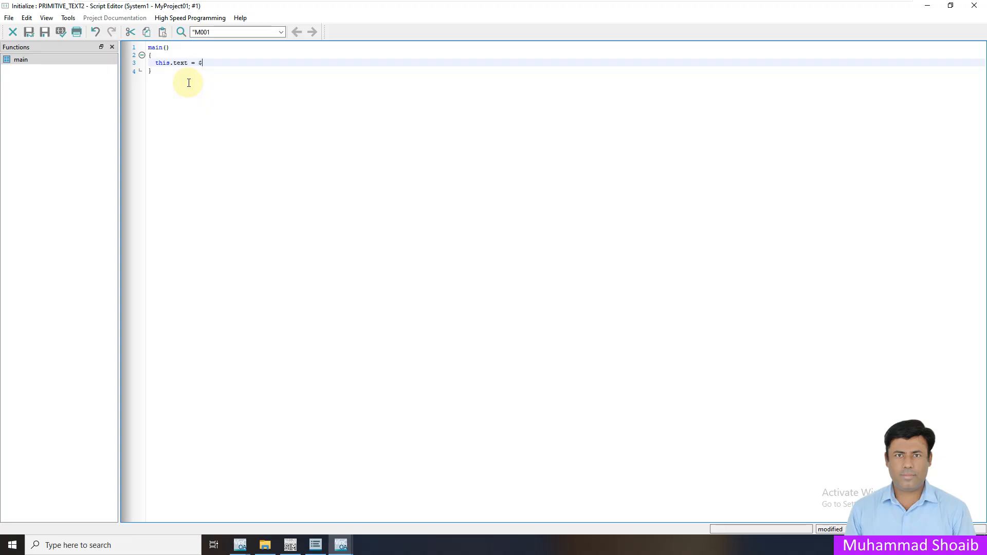
type("PMPNm")
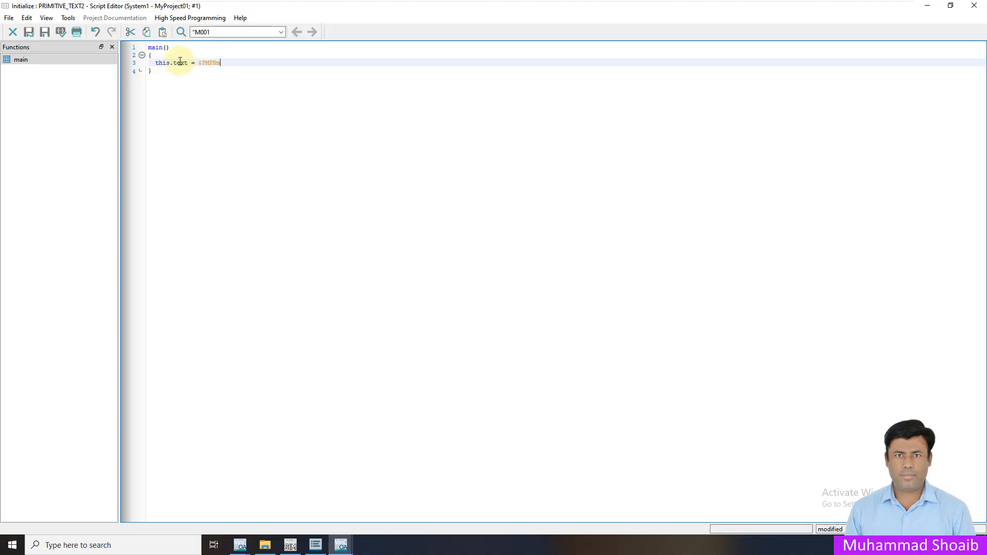
Step: End the label script's statement with a semicolon, check the syntax, then save and close the script
left_click(62, 32)
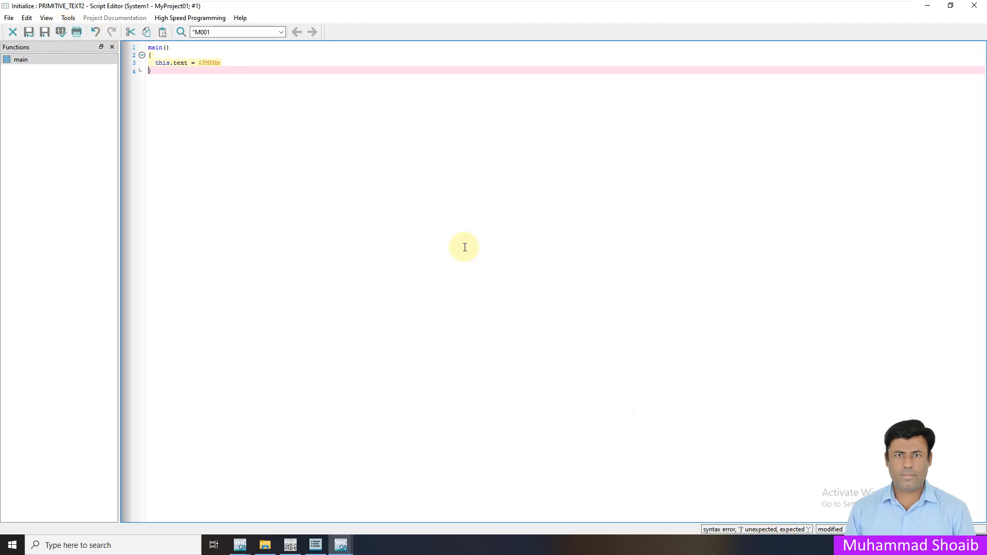
left_click(227, 63)
type(";")
left_click(61, 32)
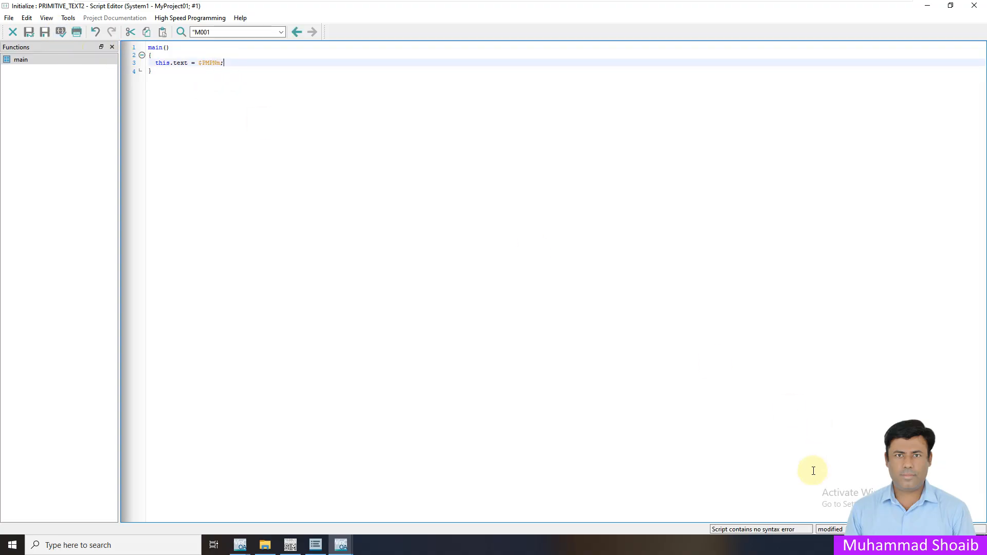
left_click(29, 32)
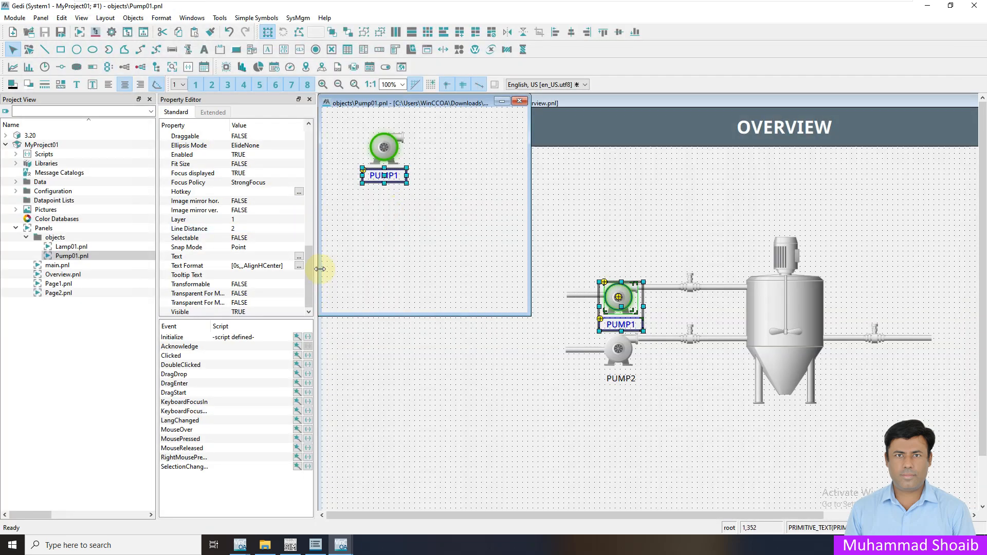
Step: Set the PUMP1 label's text format to Center vertical alignment
left_click(299, 266)
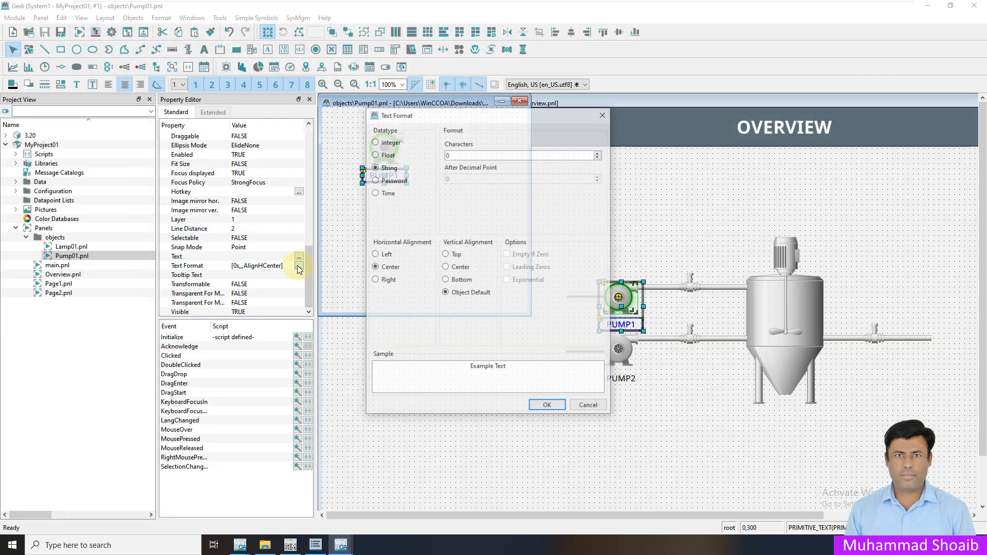
left_click(445, 266)
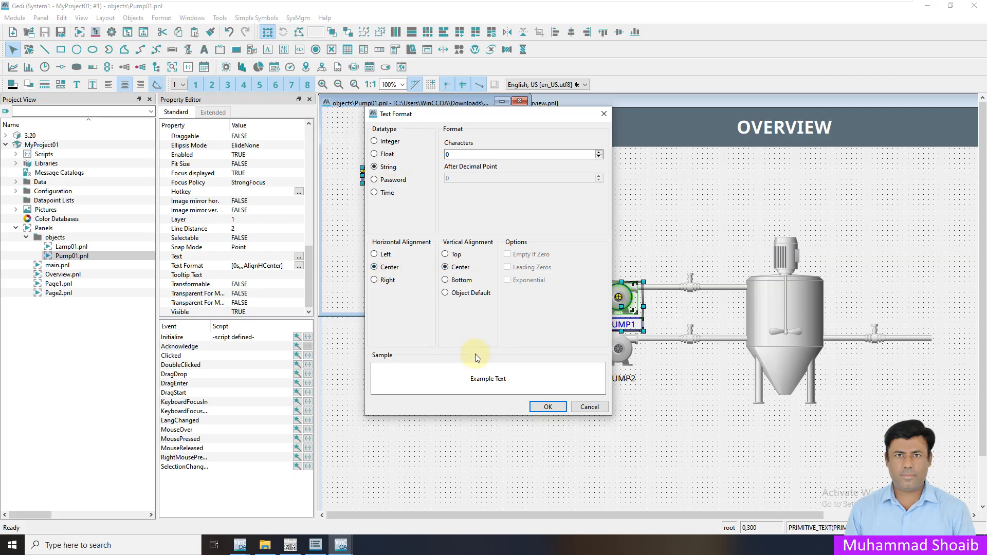
left_click(544, 408)
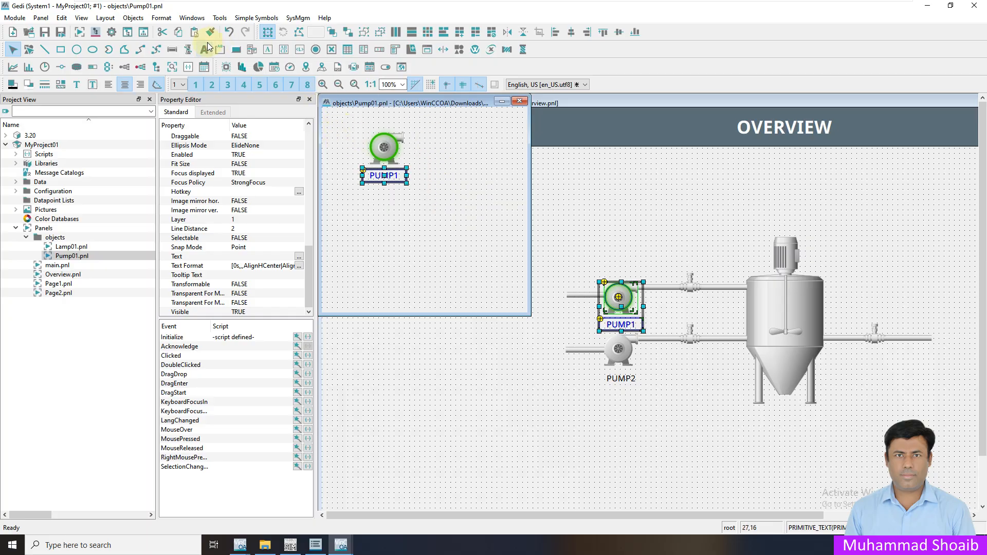
Step: Draw a text field about 73 by 23 directly above the pump and make its background colour transparent
left_click(268, 52)
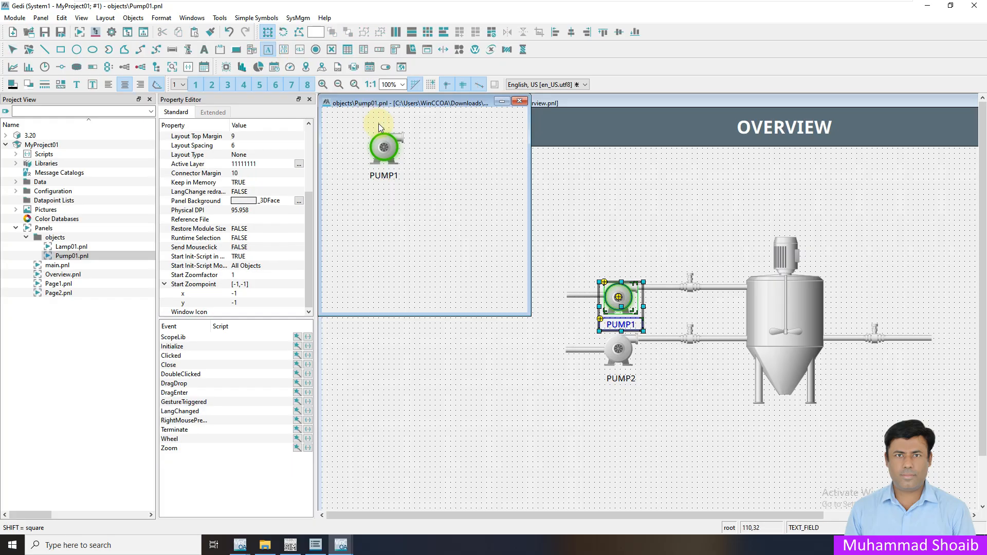
left_click_drag(367, 124, 406, 135)
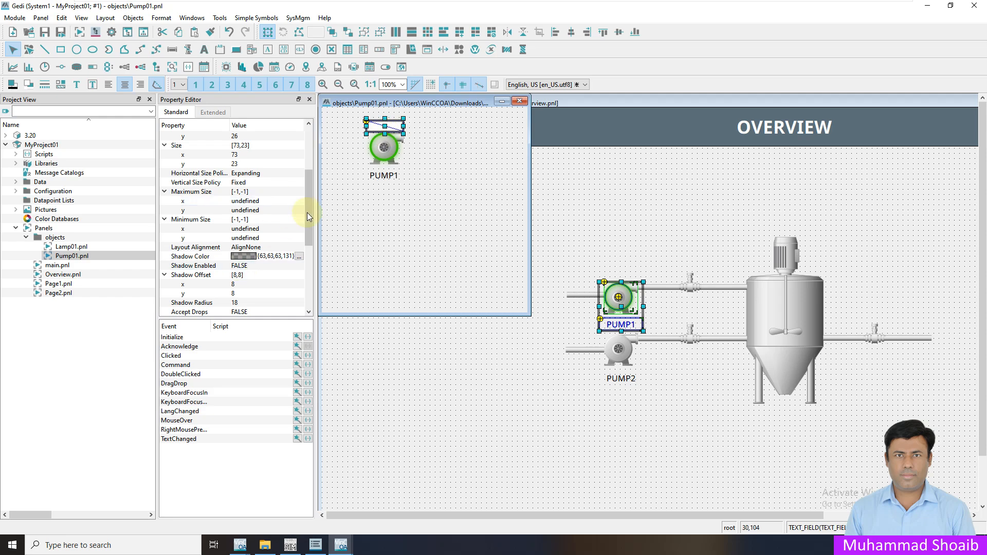
left_click_drag(309, 209, 316, 154)
left_click(299, 163)
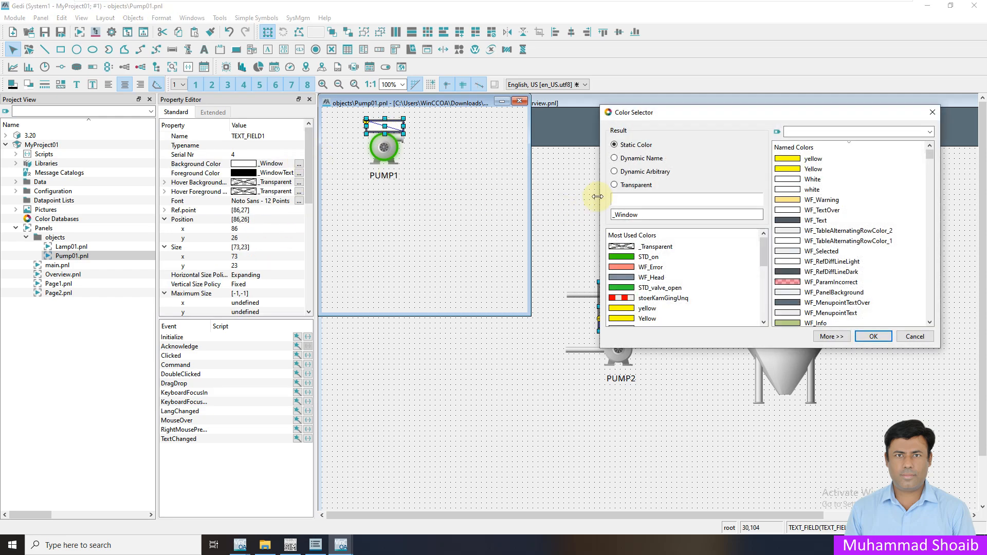
left_click(622, 186)
left_click(874, 335)
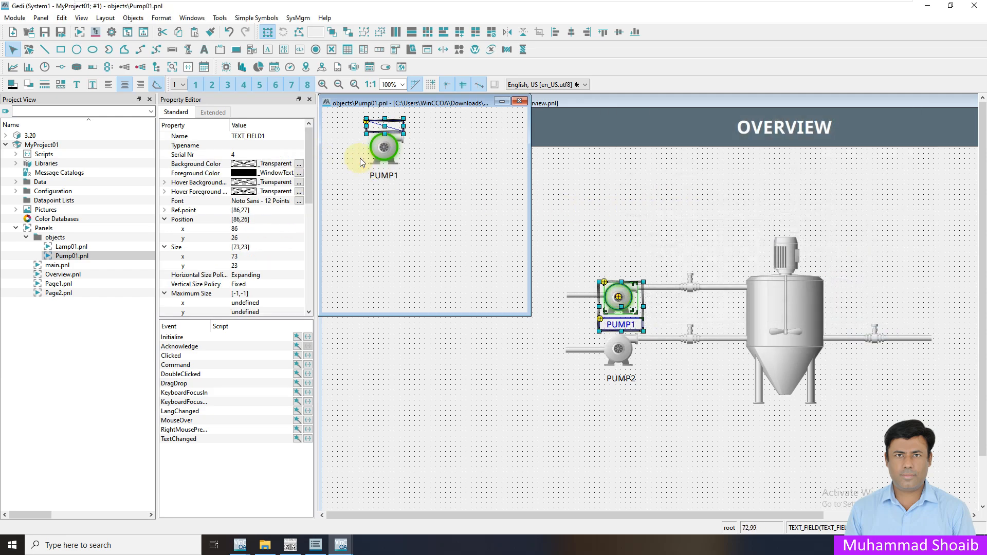
Step: Shift the text field above the pump slightly to the right, to about position 93, 26
left_click(445, 151)
left_click(400, 126)
left_click_drag(396, 122, 399, 122)
left_click(439, 182)
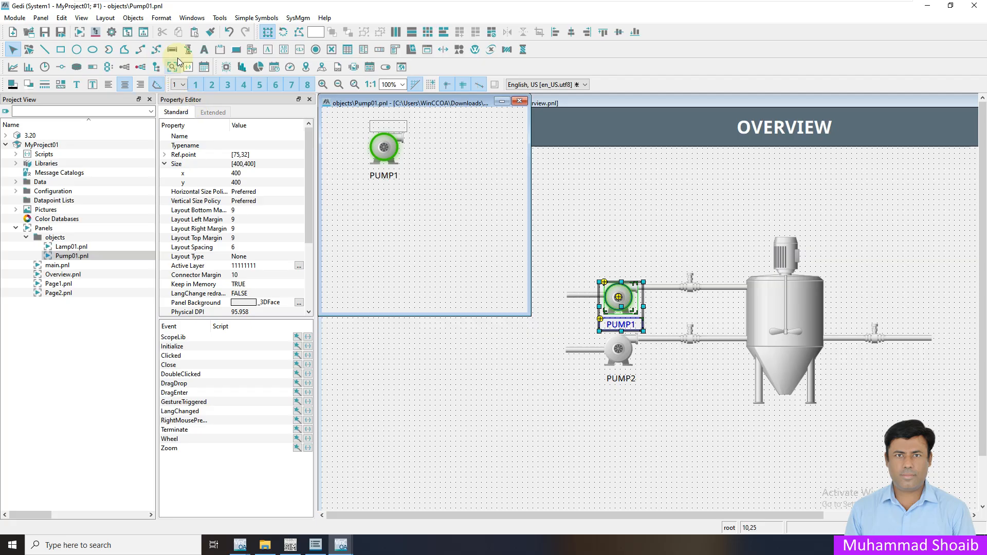
Step: Add the static text "Hz" and place it just to the right of the text field above the pump
left_click_drag(419, 122, 436, 134)
left_click(204, 49)
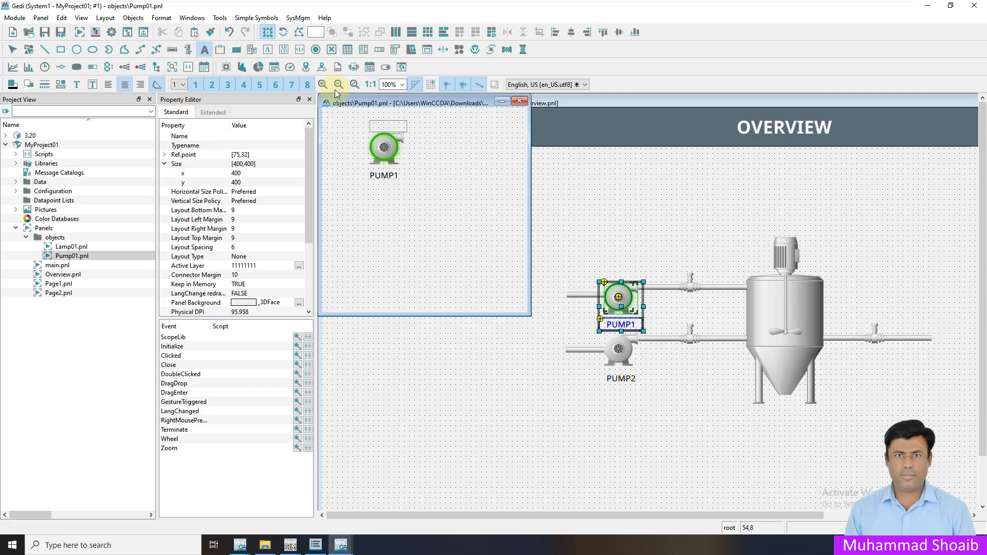
type("Hz")
left_click(448, 151)
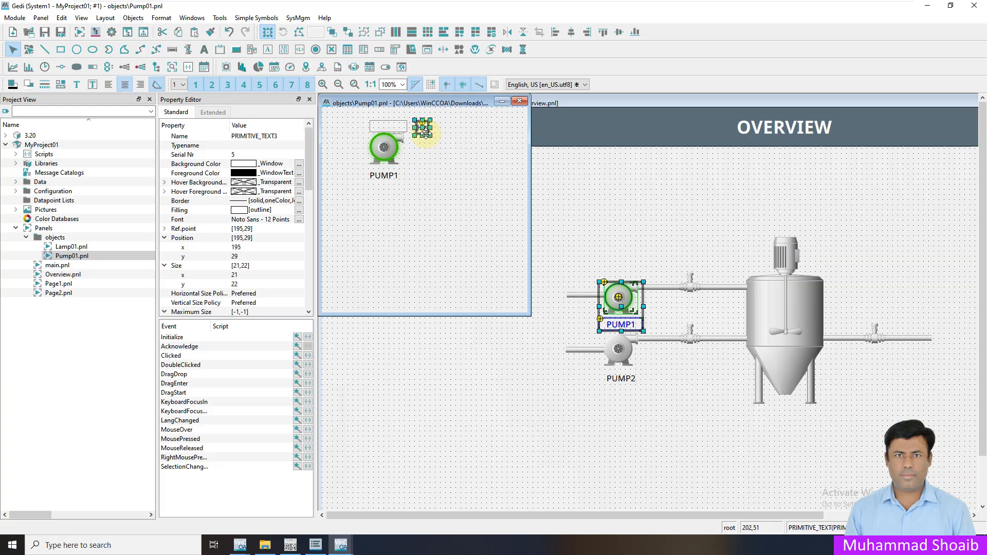
left_click_drag(430, 131, 421, 134)
left_click(442, 192)
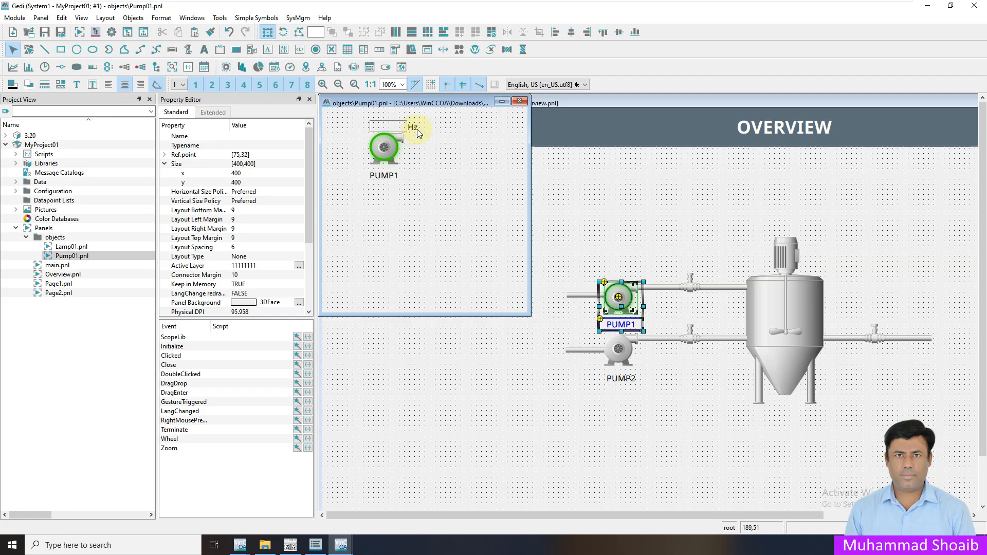
Step: Start the Initialize wizard for the text field and enable its Display value option
left_click(387, 127)
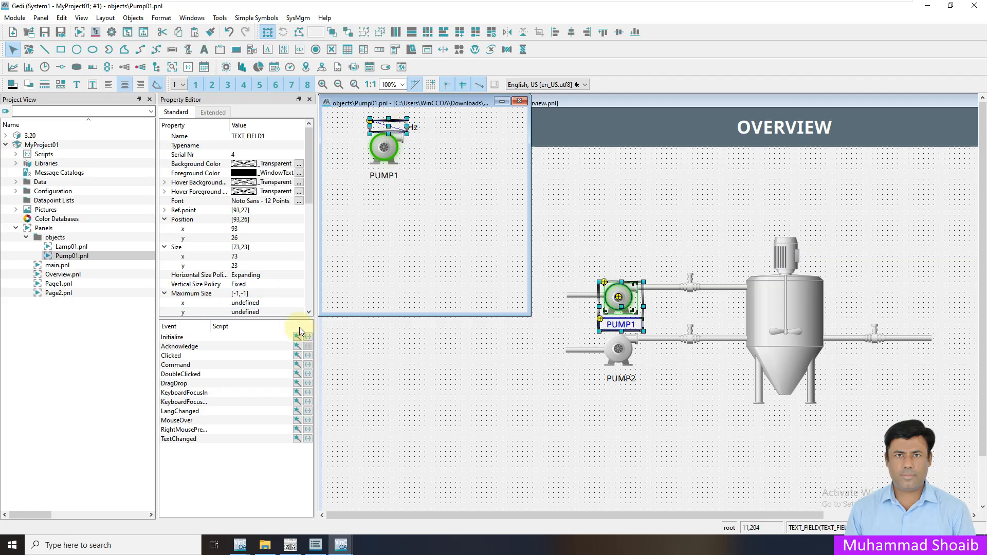
left_click(297, 337)
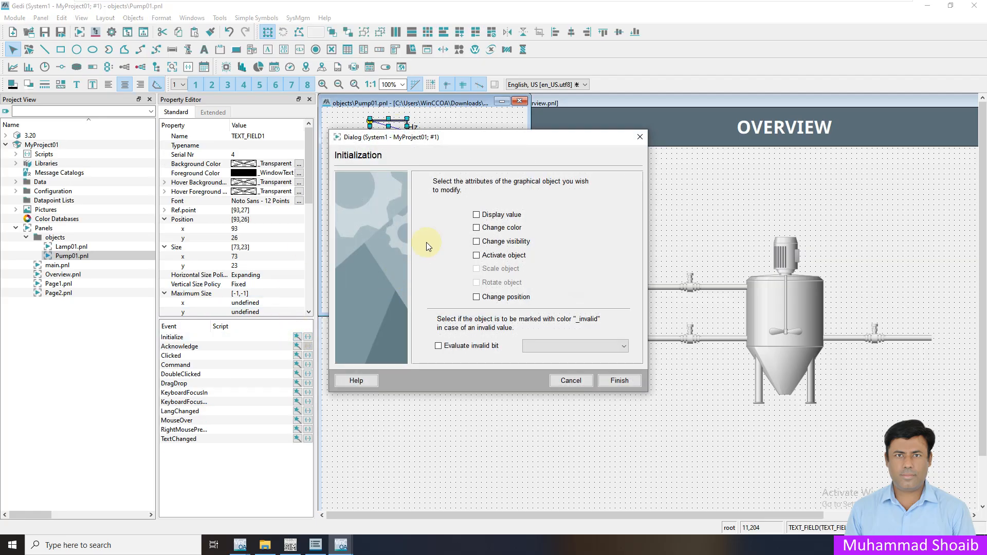
left_click(476, 216)
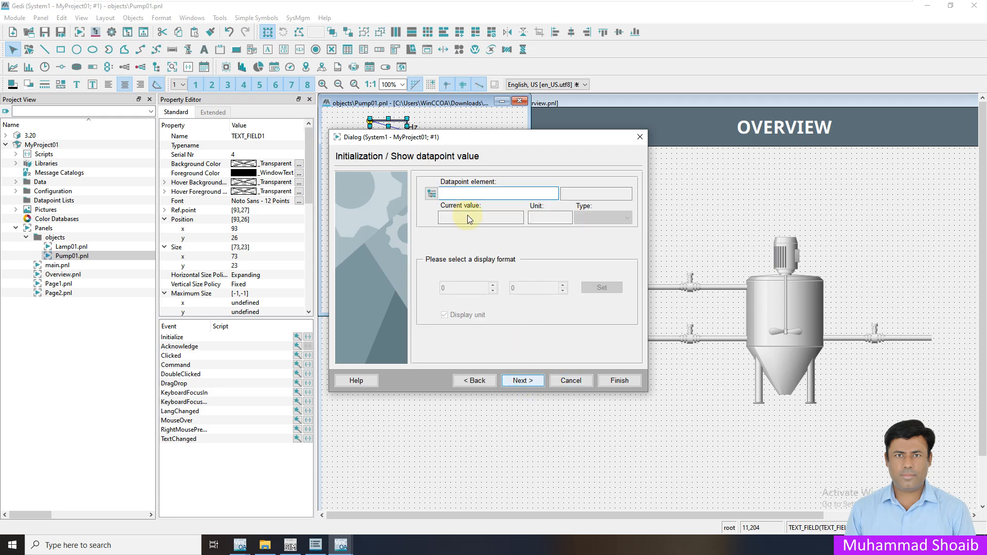
left_click(471, 381)
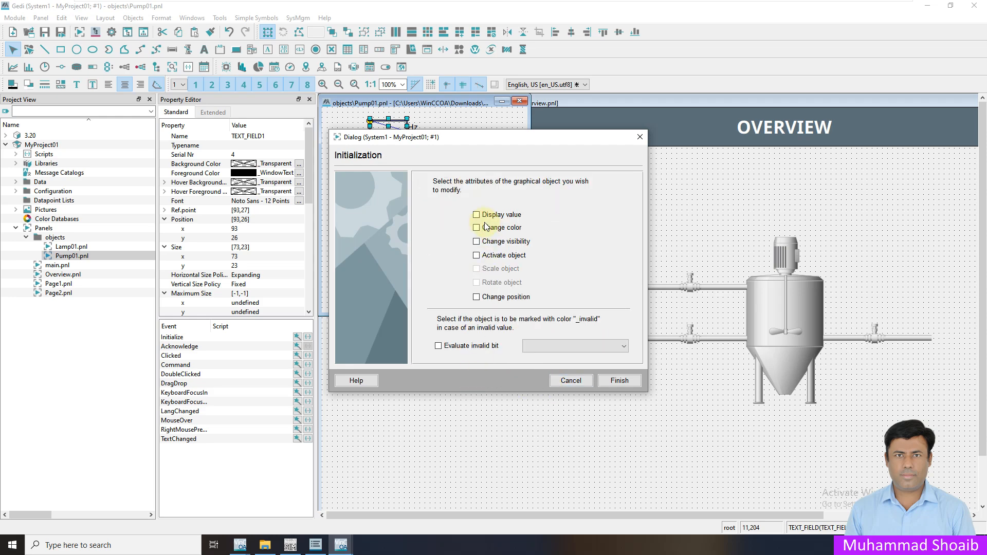
left_click(476, 215)
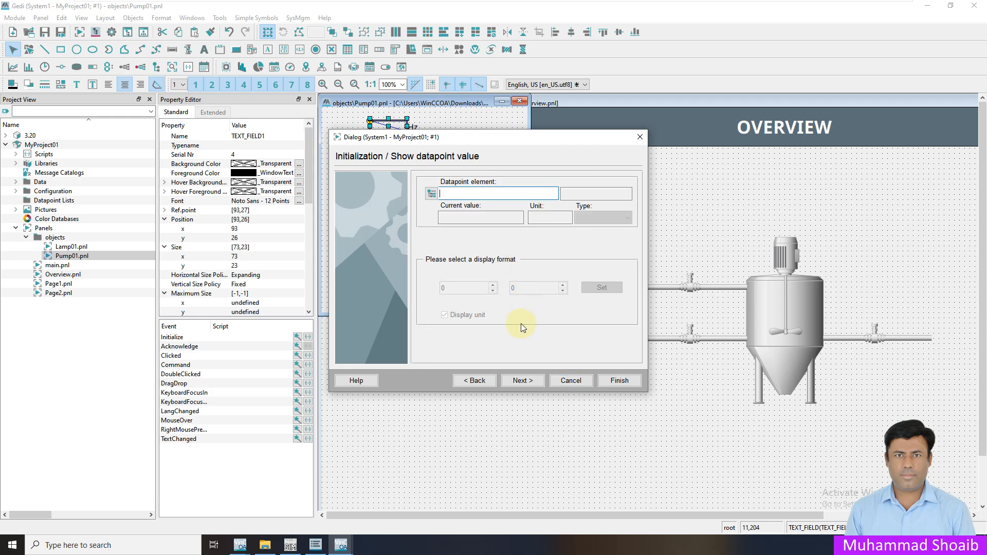
Step: Link the text field's displayed value to M001.Feedback.Value.Speed, excluding the system name, and finish the wizard
left_click(432, 193)
left_click_drag(516, 269, 516, 315)
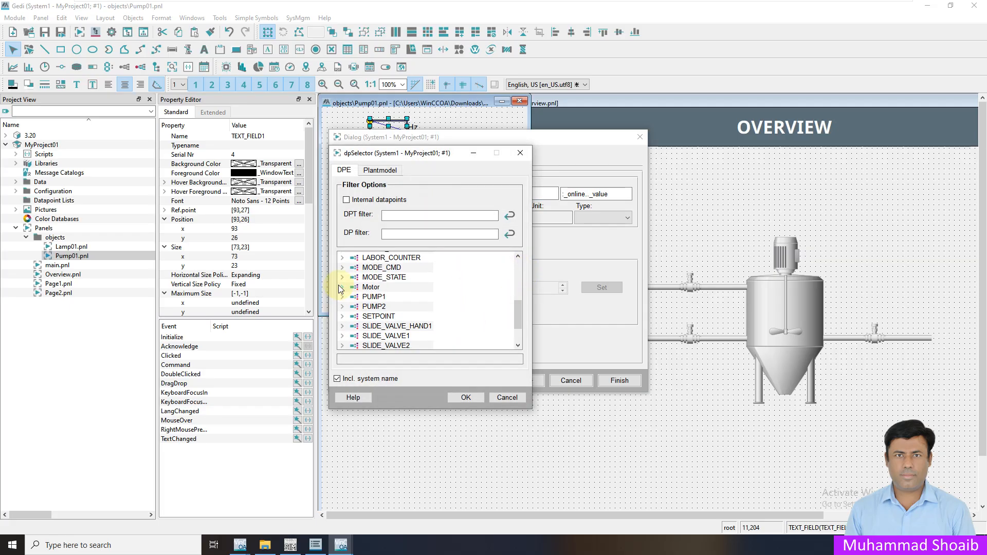
left_click(342, 287)
left_click(353, 297)
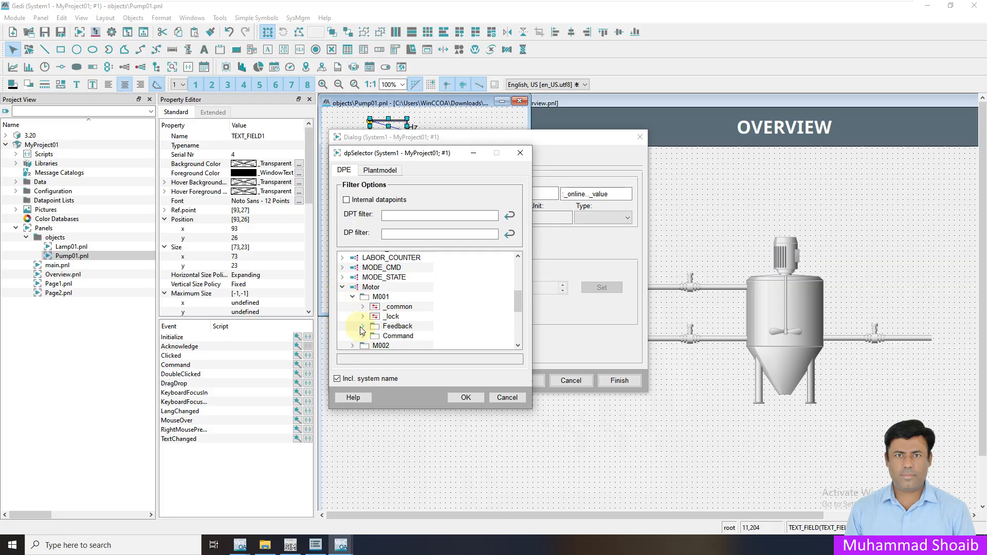
left_click(362, 326)
scroll(363, 321, "down", 3)
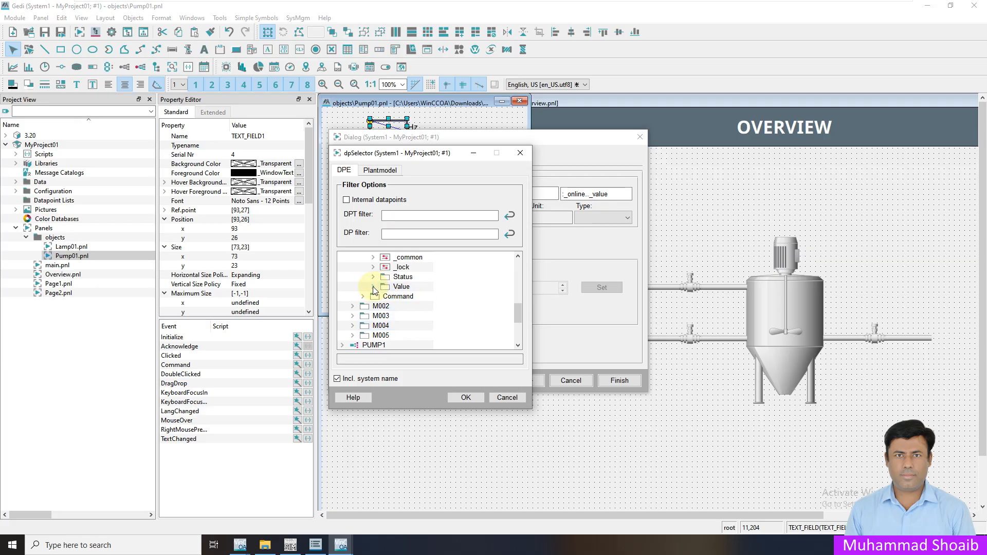
left_click(373, 287)
left_click(413, 315)
left_click(338, 378)
left_click(455, 397)
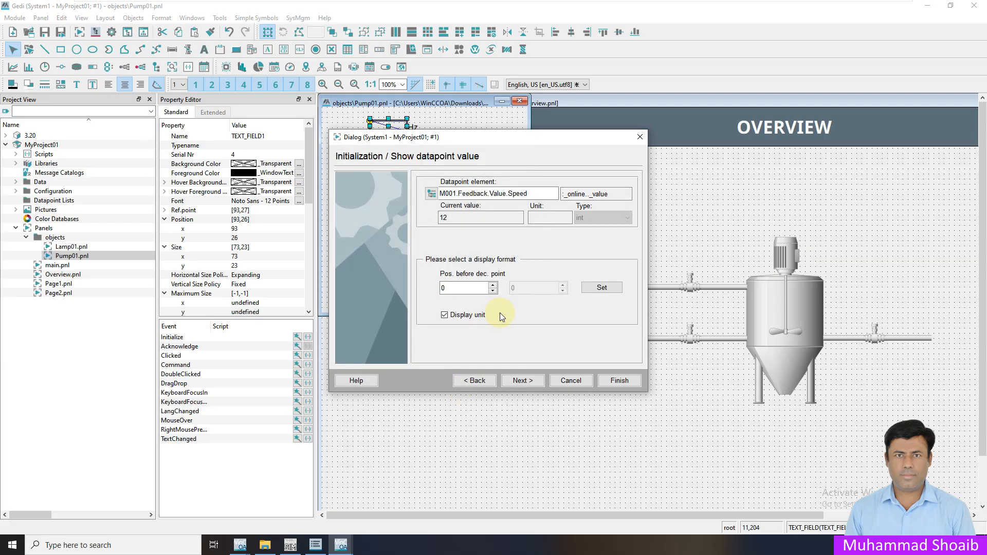
left_click(527, 381)
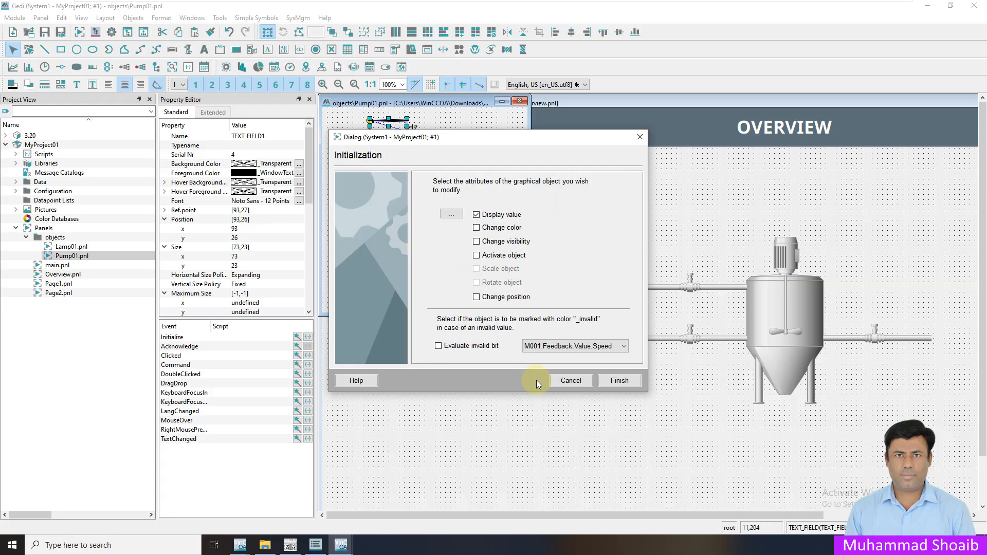
left_click(614, 381)
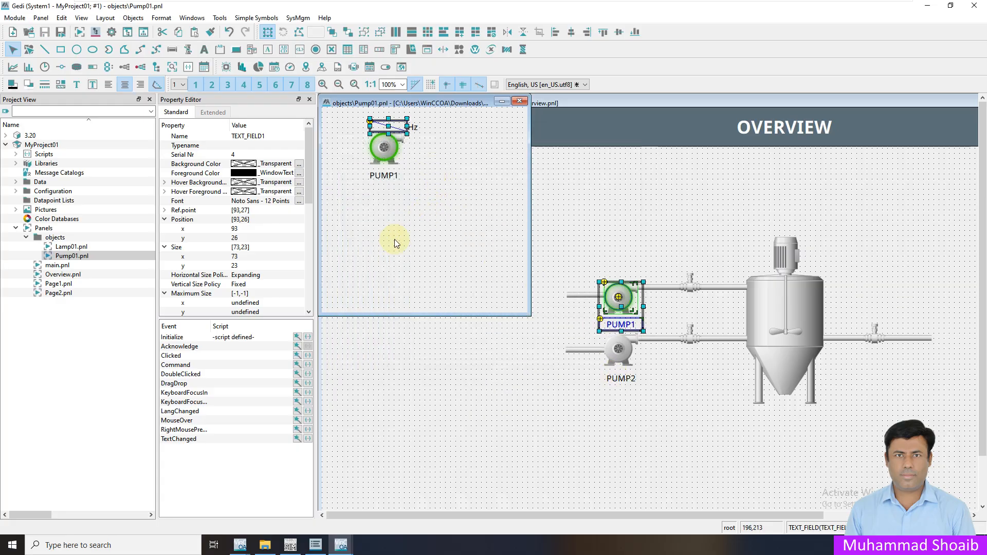
Step: Replace every "M001 in the text field's Initialize script with $PMP+", check the script's syntax and save it
left_click(307, 337)
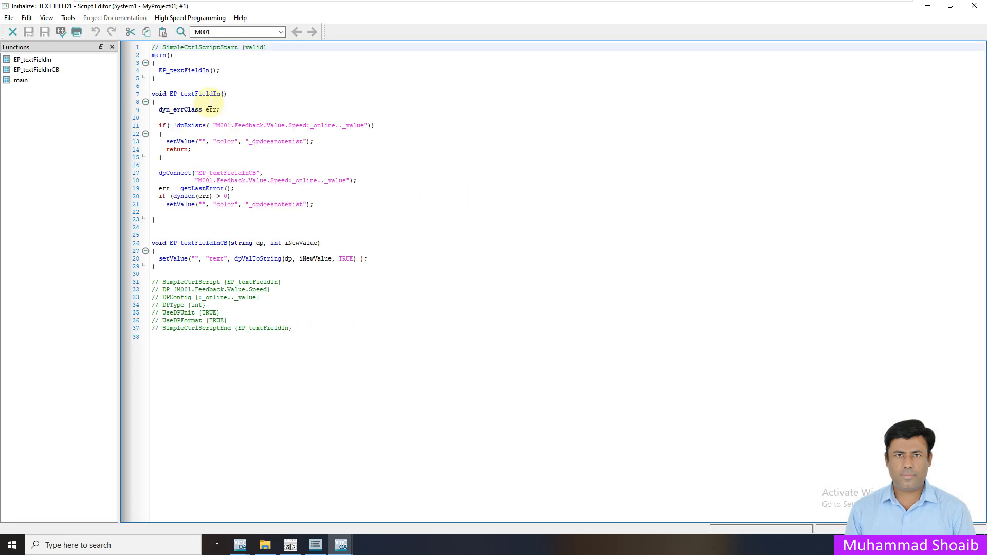
left_click(299, 102)
key("ctrl+f")
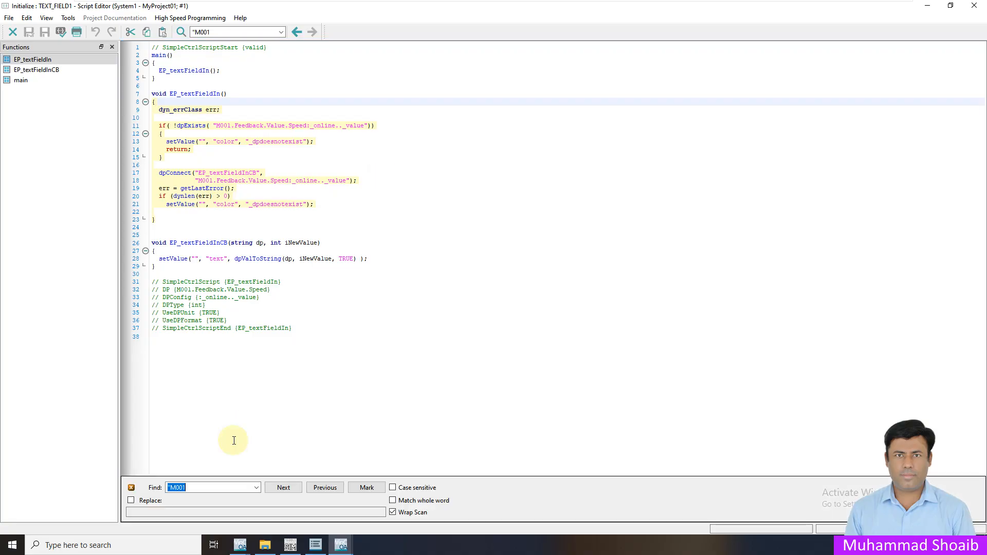
left_click(132, 500)
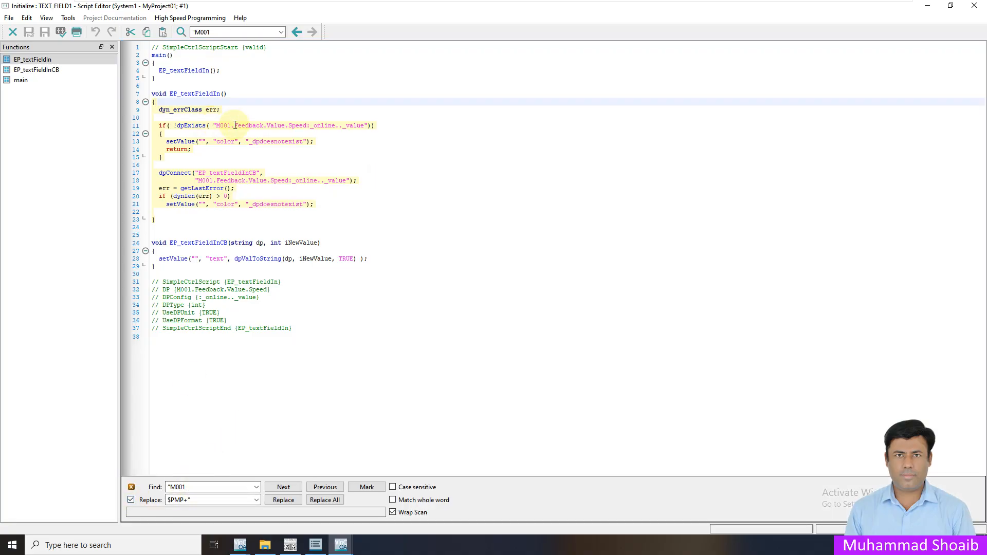
left_click_drag(232, 126, 217, 125)
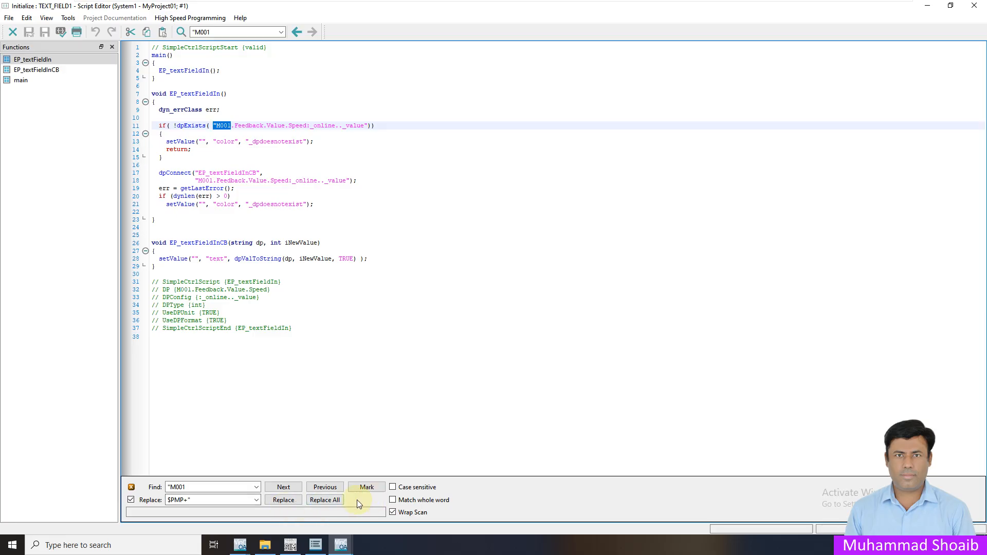
left_click(324, 500)
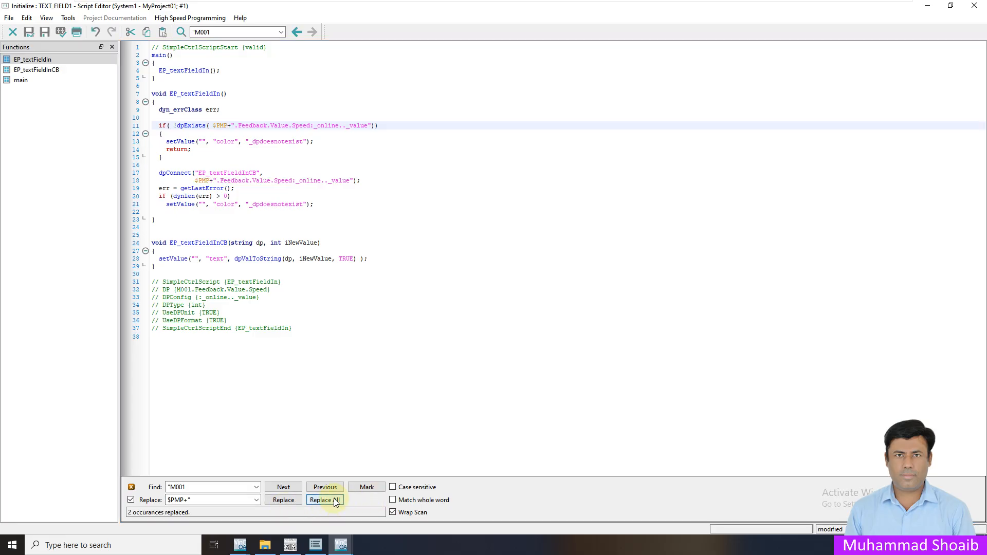
left_click(60, 32)
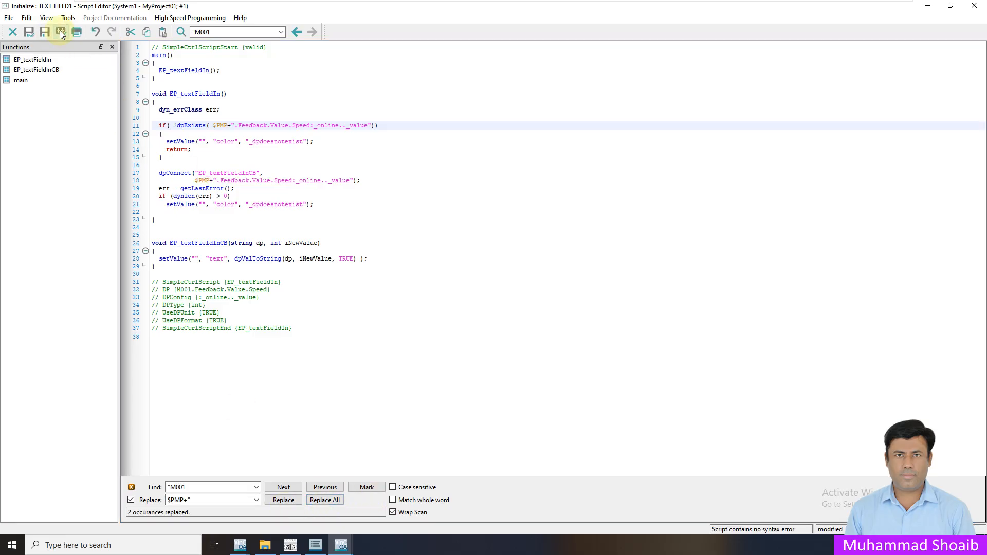
left_click(27, 33)
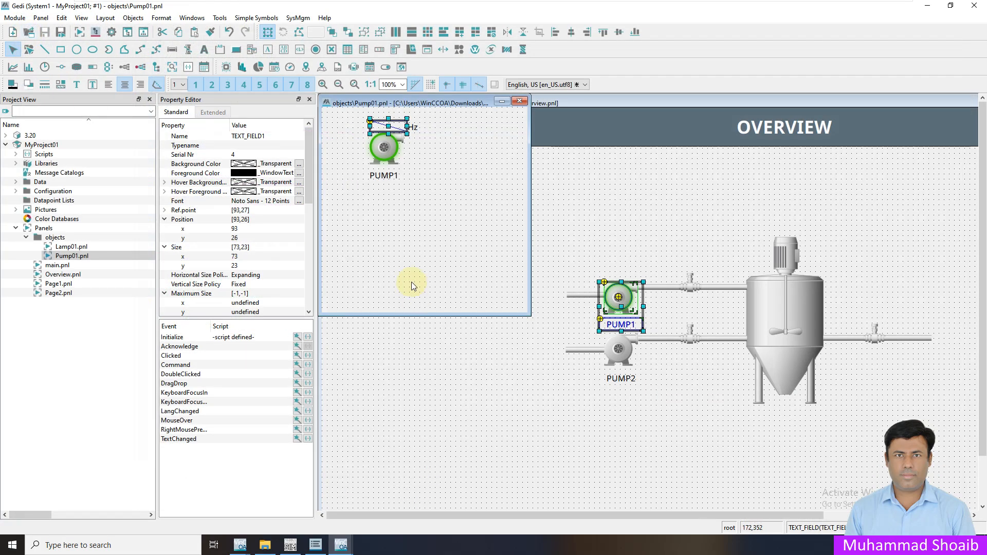
Step: Close the Pump01 panel and display the catalog of all objects with its objects category open
left_click(424, 191)
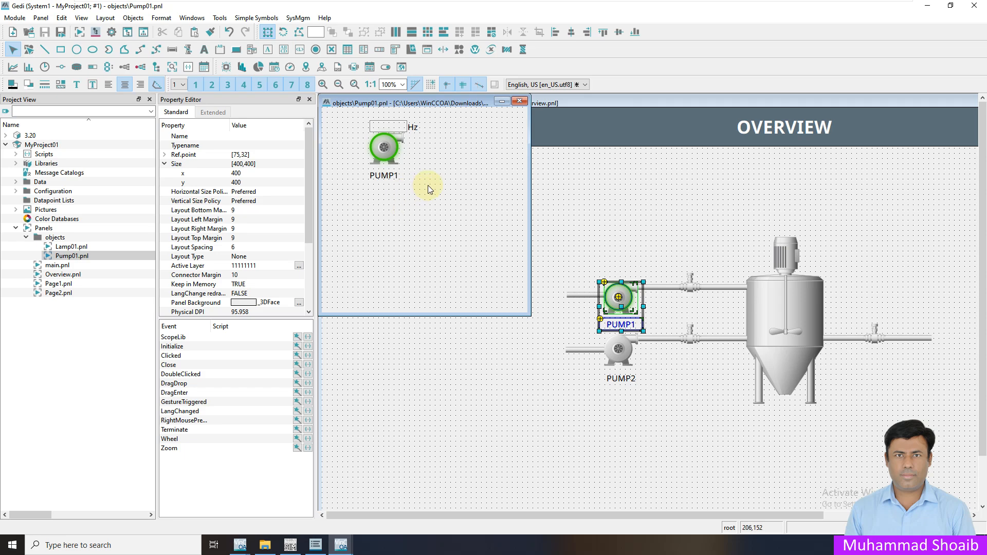
left_click(518, 102)
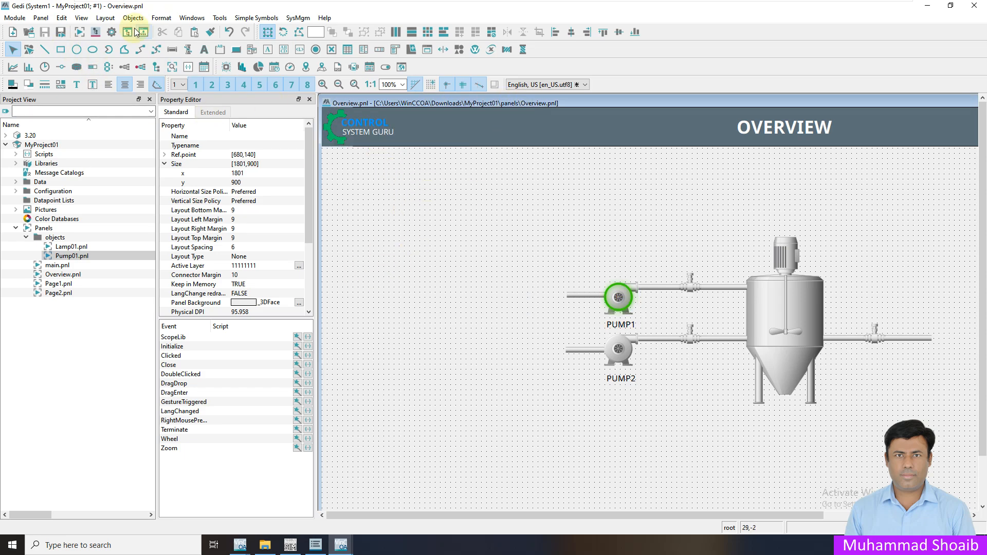
left_click(82, 18)
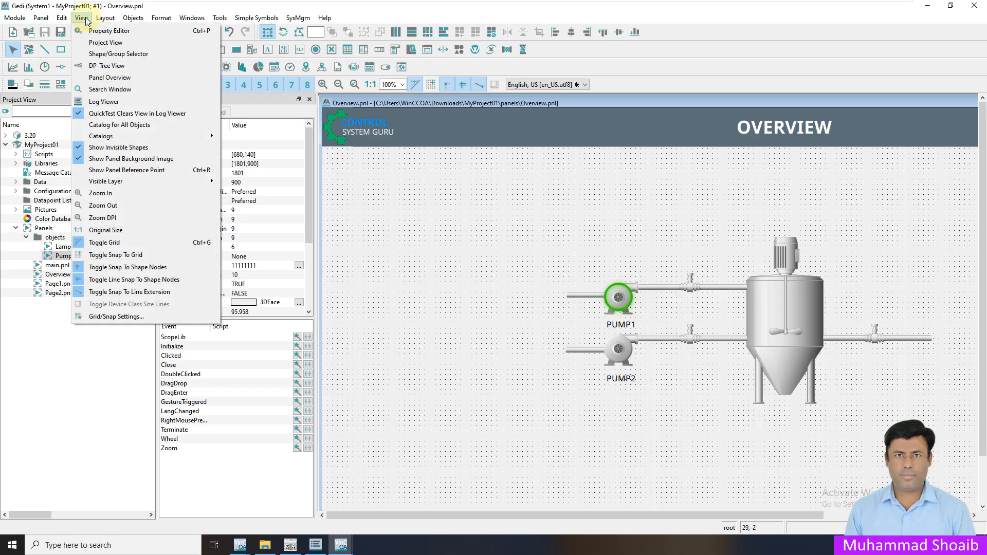
left_click(132, 126)
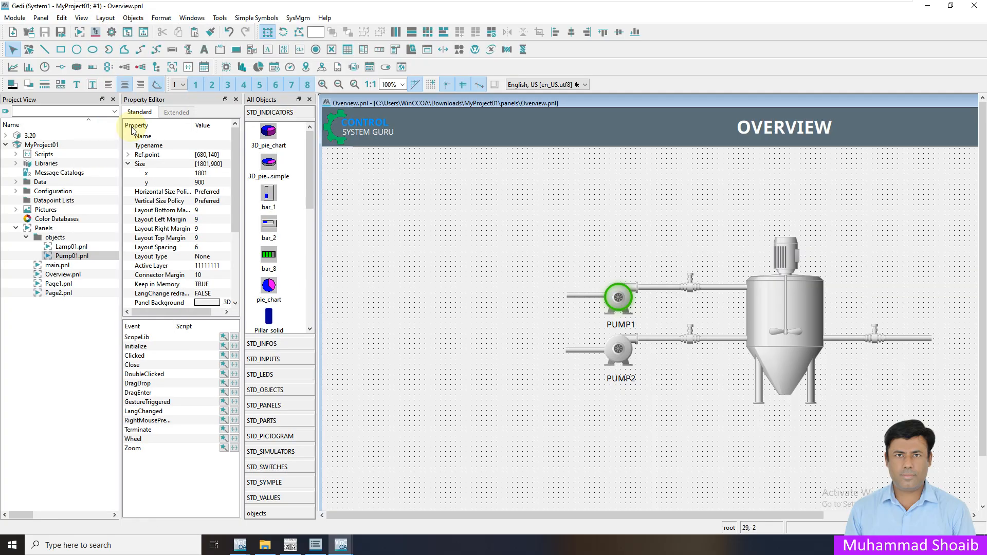
left_click(274, 513)
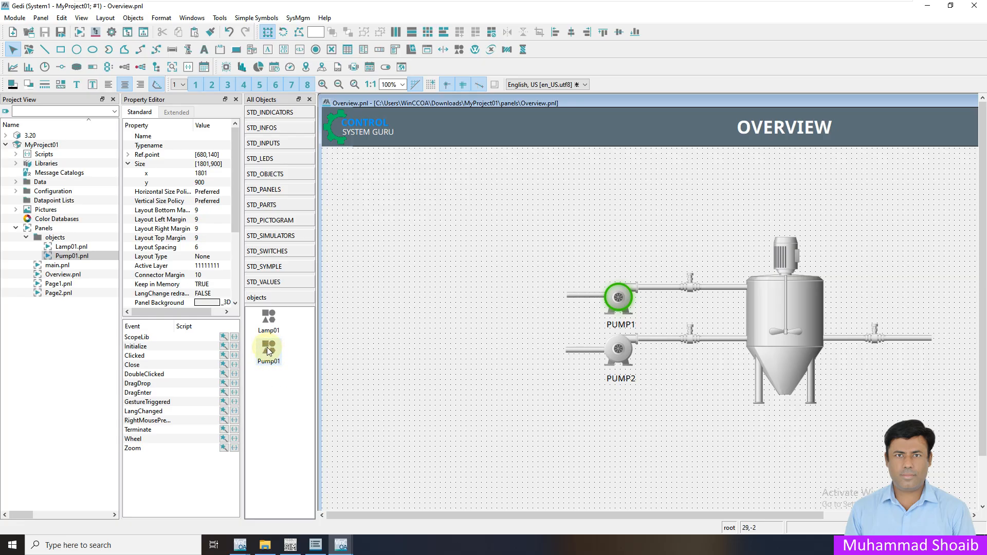
Step: Place a Pump01 object on the Overview panel above the upper pump and set its $PMP to M001, excluding the system name
left_click_drag(267, 351, 528, 214)
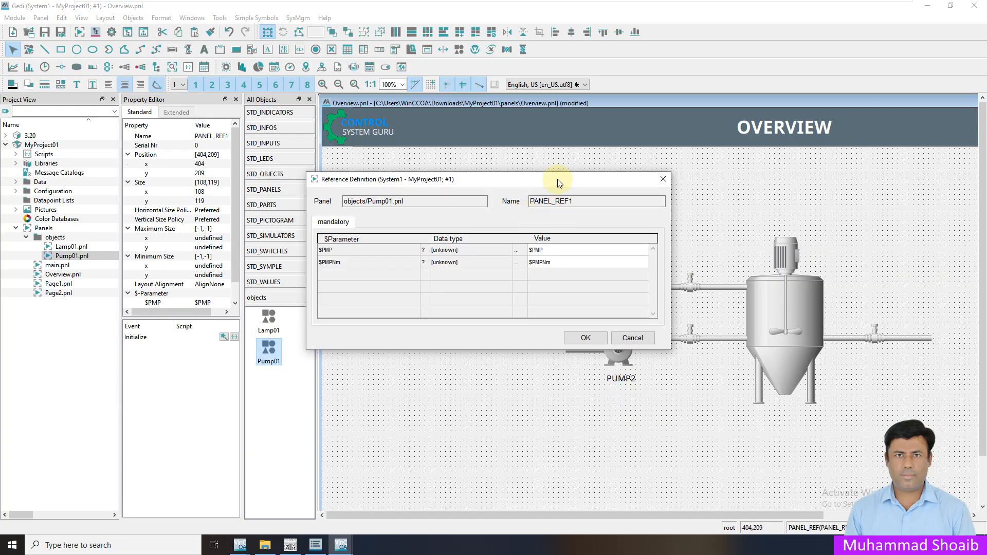
left_click_drag(557, 179, 584, 176)
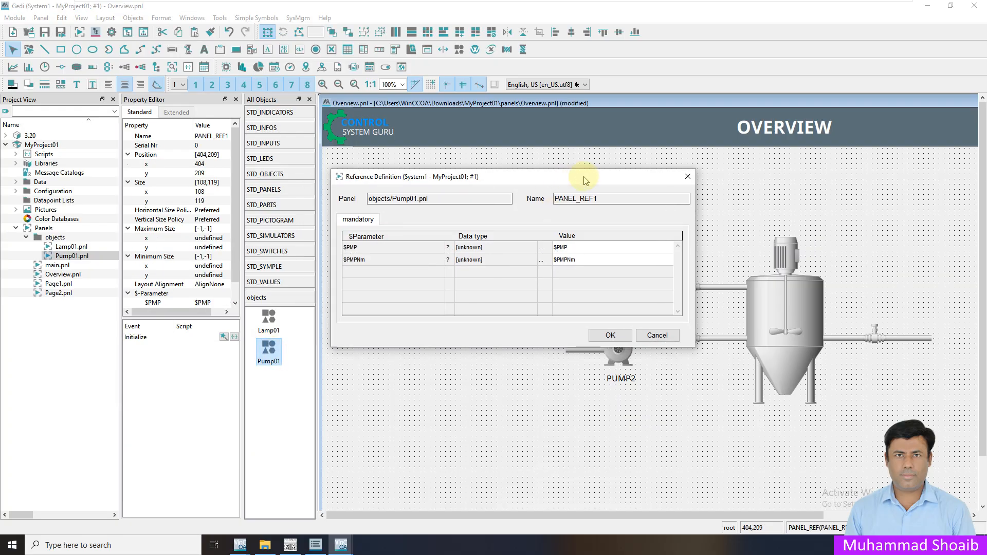
left_click(546, 251)
left_click(468, 265)
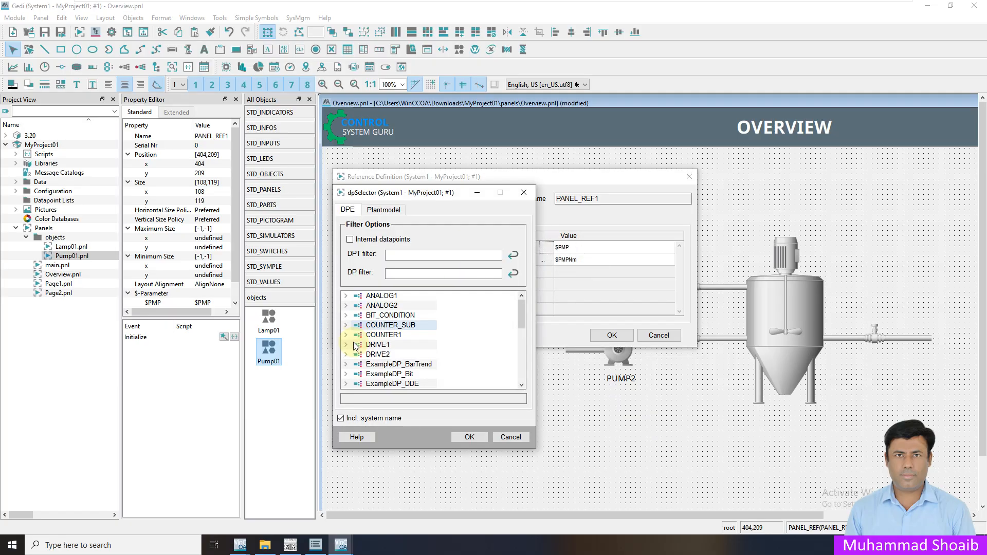
scroll(354, 345, "down", 1)
scroll(354, 348, "down", 2)
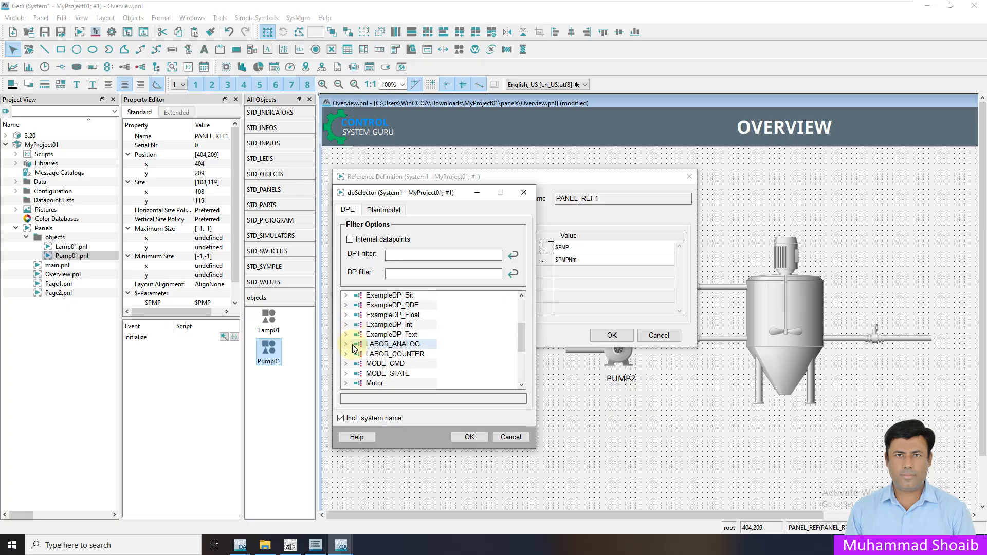
scroll(355, 348, "down", 1)
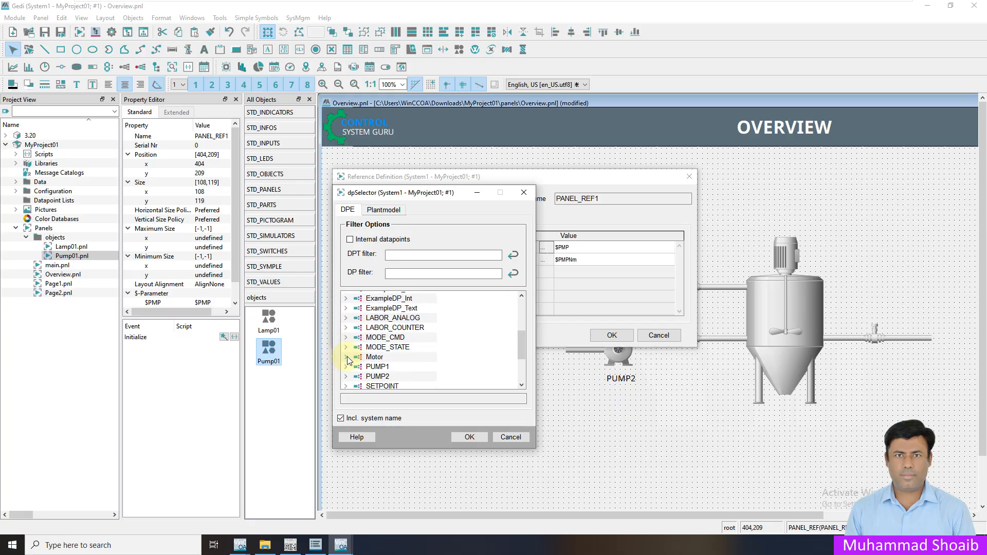
left_click(346, 357)
left_click(384, 341)
left_click(341, 417)
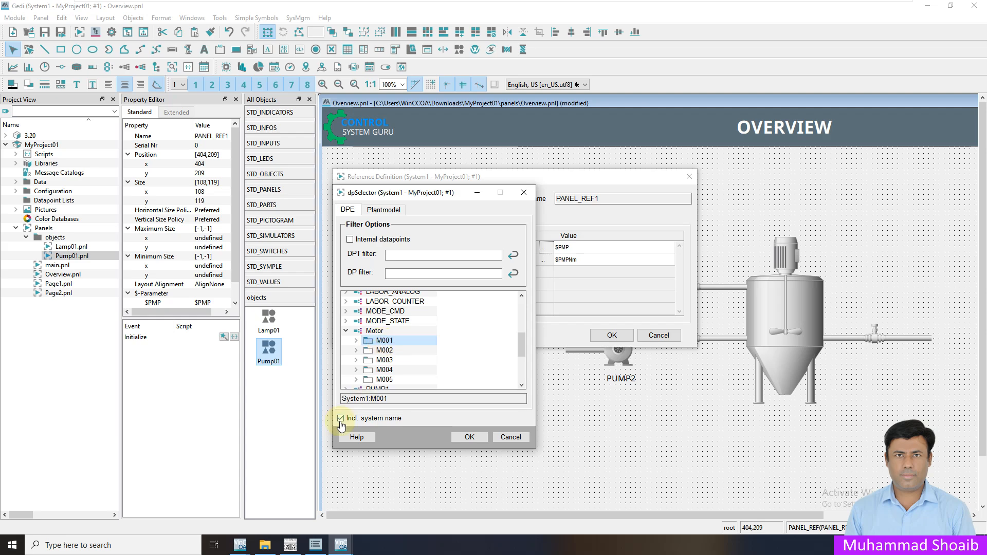
left_click(470, 438)
Step: Set the new pump reference's $PMPNm parameter to "PUMP-01", including the quotation marks, and accept the reference definition
double_click(617, 261)
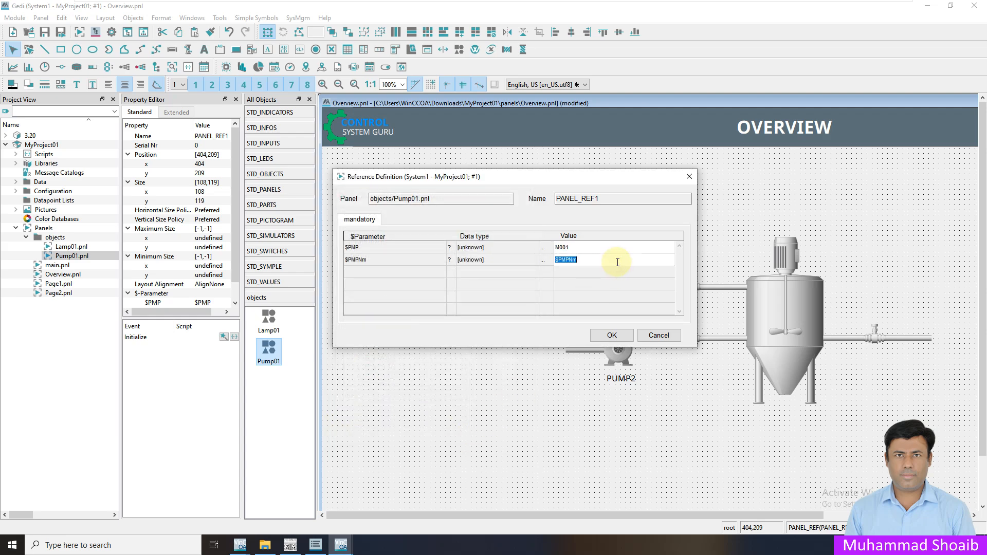
type("\"PUMP-01")
left_click(632, 302)
left_click(613, 337)
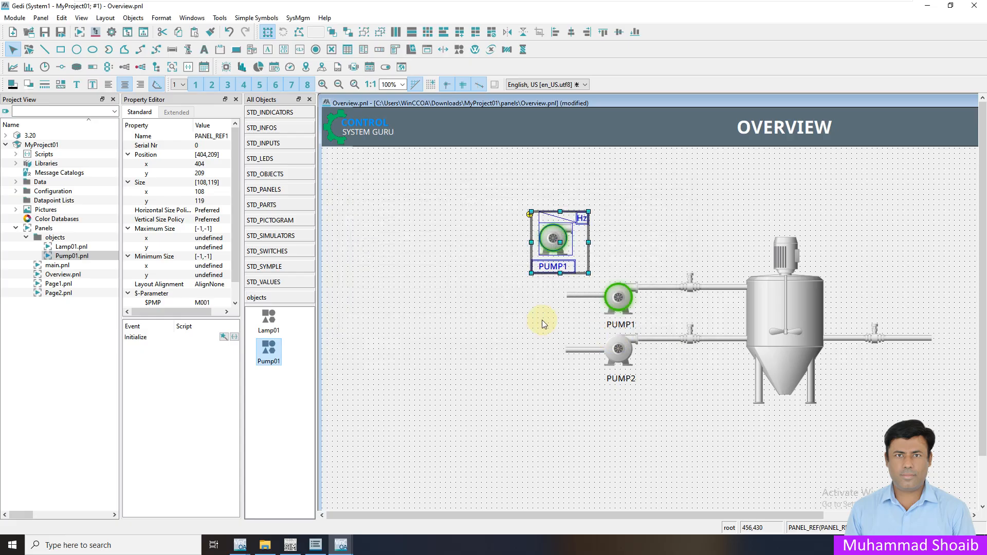
left_click(523, 312)
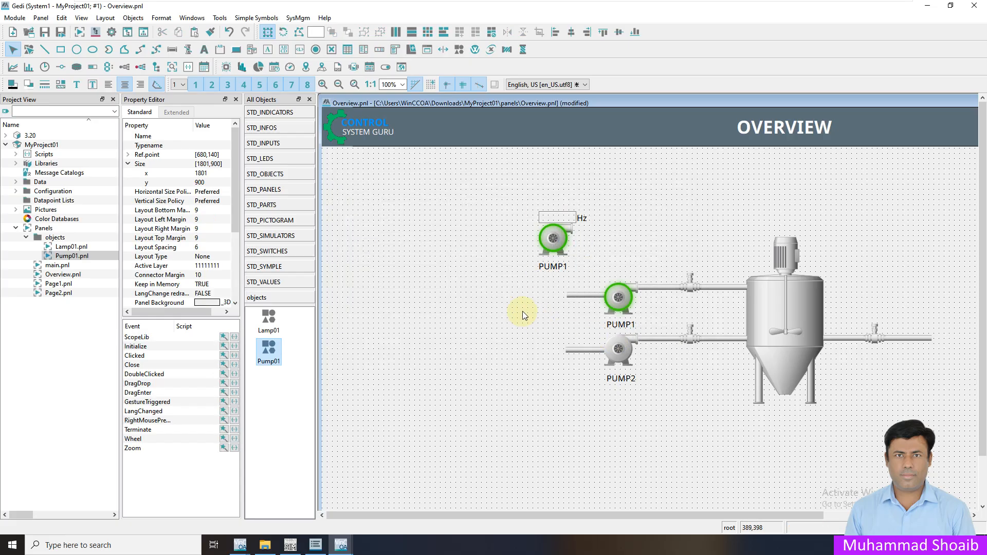
Step: Place a second Pump01 object beside the lower pipeline's inlet and set its $PMP to M002, excluding the system name
left_click(556, 245)
left_click_drag(293, 343, 462, 325)
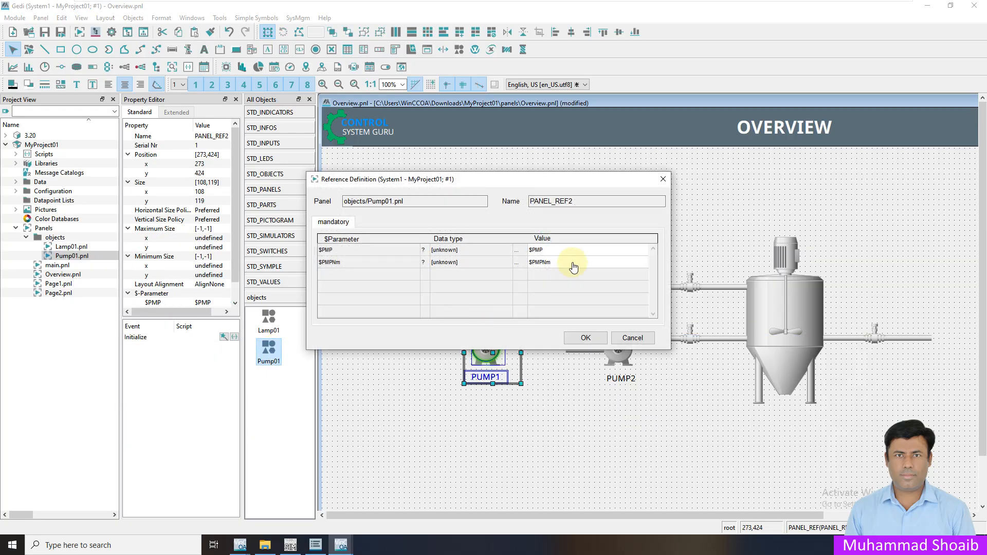
left_click(523, 252)
left_click(437, 269)
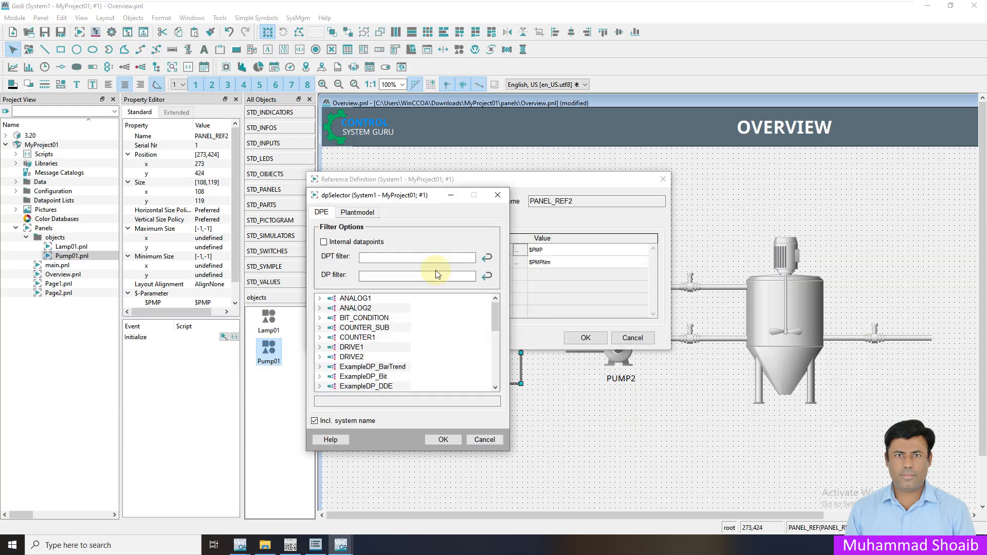
left_click_drag(493, 315, 495, 355)
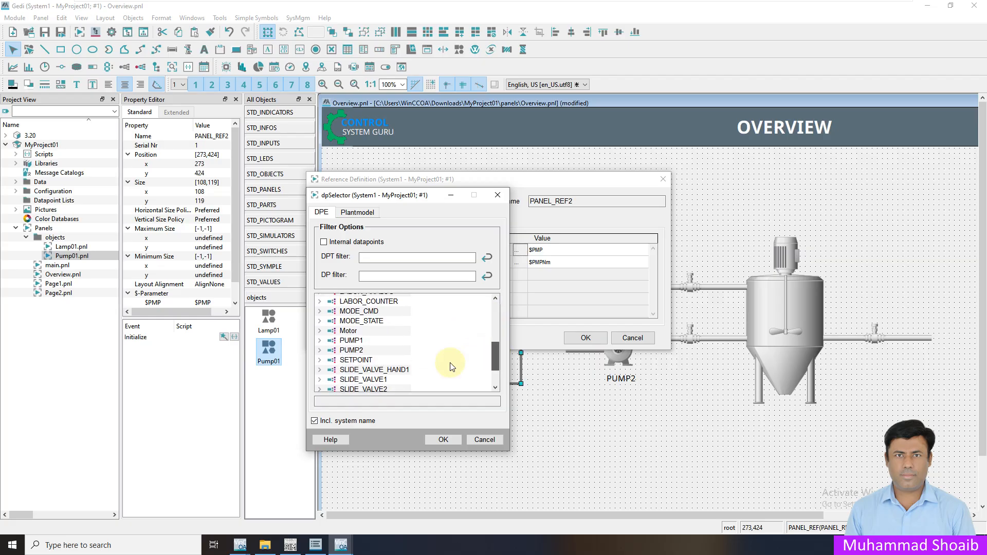
left_click(319, 331)
left_click(355, 350)
left_click(350, 420)
left_click(442, 440)
Step: Set the second pump reference's $PMPNm parameter to "PUMP-02", including the quotation marks, and accept the reference definition
double_click(580, 260)
type("\"PUMP-02")
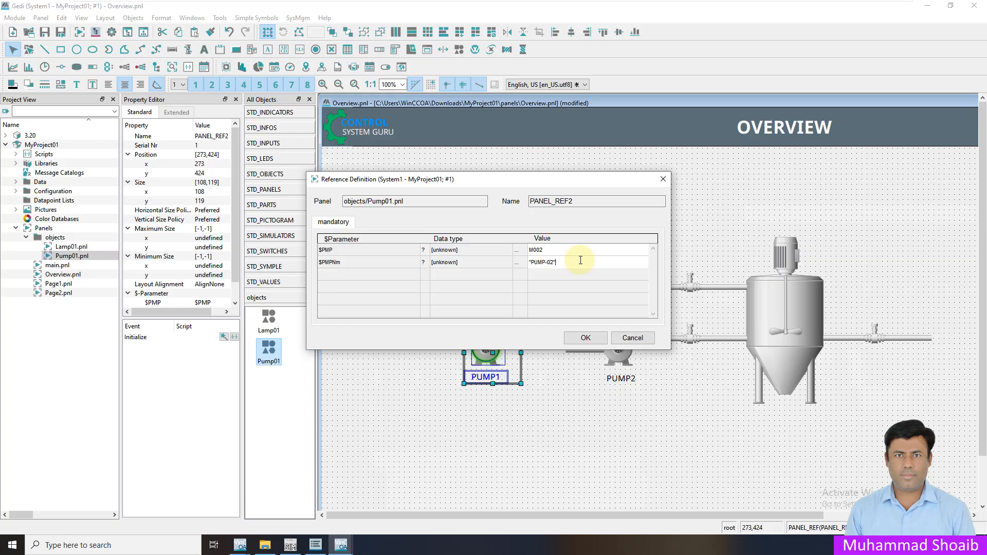
left_click(585, 337)
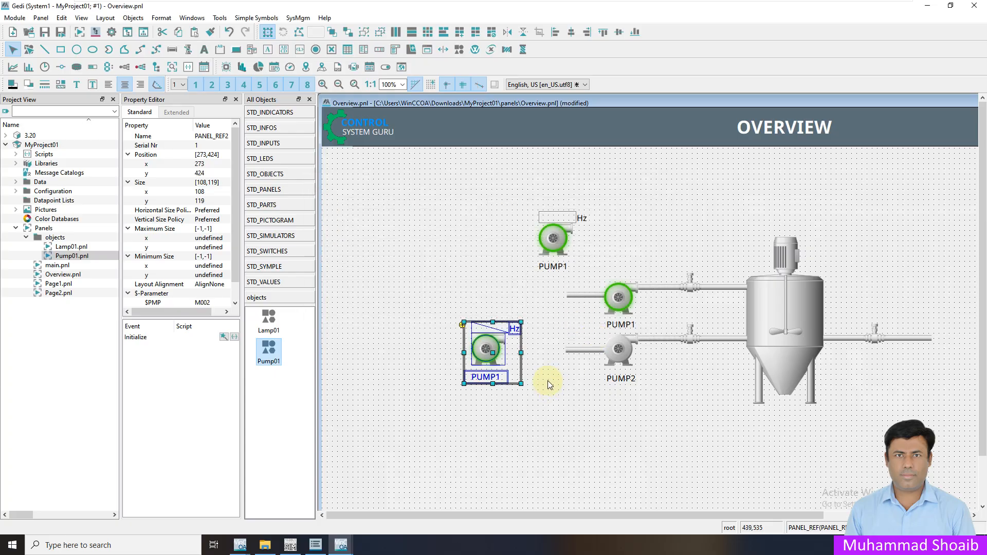
Step: Delete the two old pumps and their PUMP1 and PUMP2 labels from the pipelines on the Overview panel
left_click(651, 266)
left_click_drag(651, 260, 594, 415)
key("Delete")
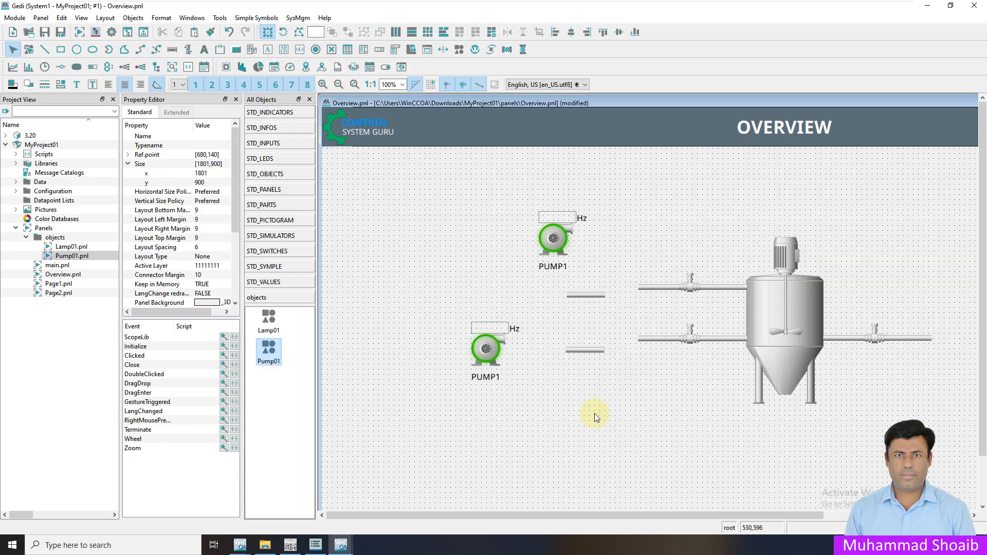
Step: Move the M001 pump object into the gap in the upper pipeline, aligned with the pipes at about position 533, 324
left_click_drag(559, 246, 617, 301)
key("Up")
key("Up")
key("Up")
key("Up")
key("Up")
key("Up")
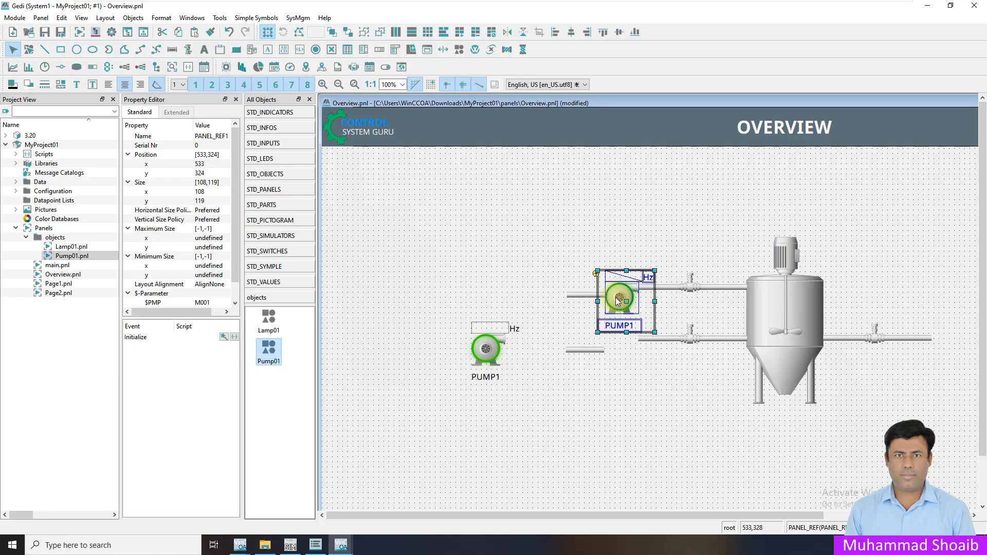
Step: Move the M002 pump object into the gap in the lower pipeline, aligned with the pipes at about position 533, 428
left_click_drag(480, 349, 625, 362)
left_click(679, 454)
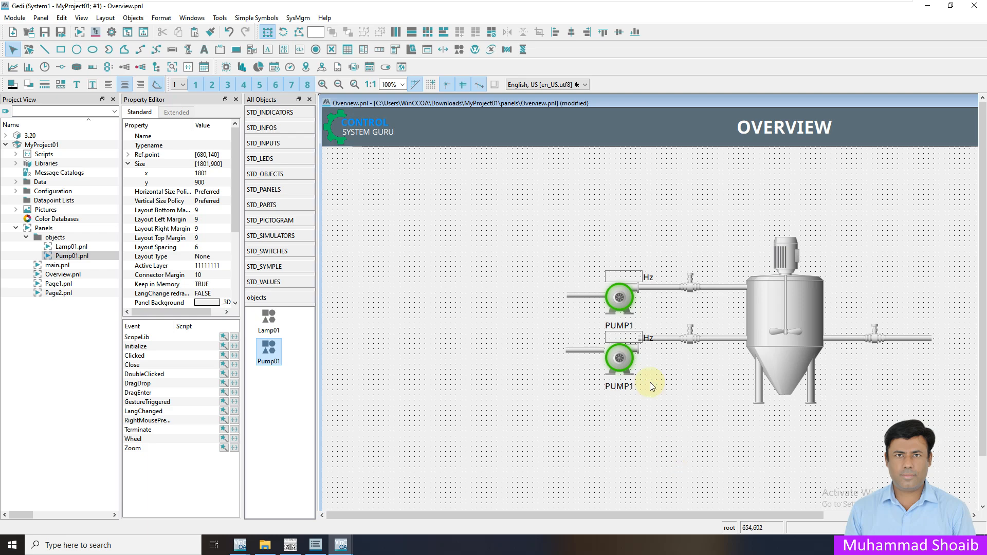
left_click(622, 360)
key("Up")
key("Up")
key("Up")
key("Up")
key("Up")
key("Up")
key("Up")
key("Up")
key("Up")
key("Up")
key("Up")
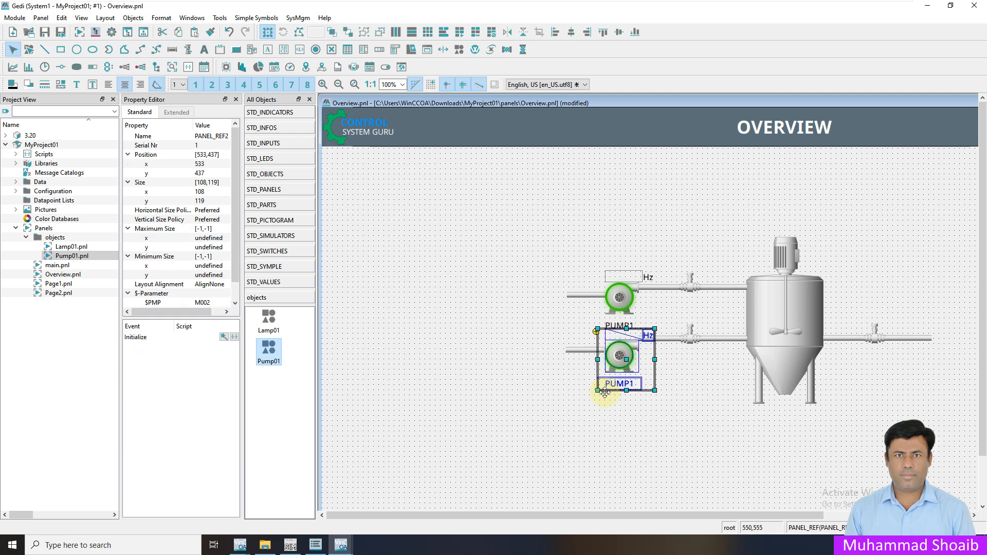
key("Up")
key("Up")
key("Up")
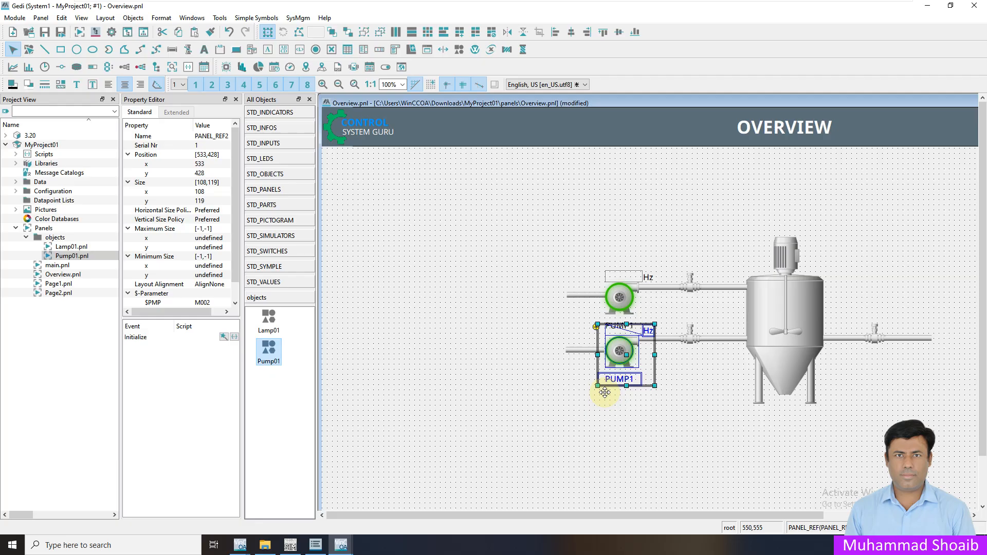
left_click(672, 433)
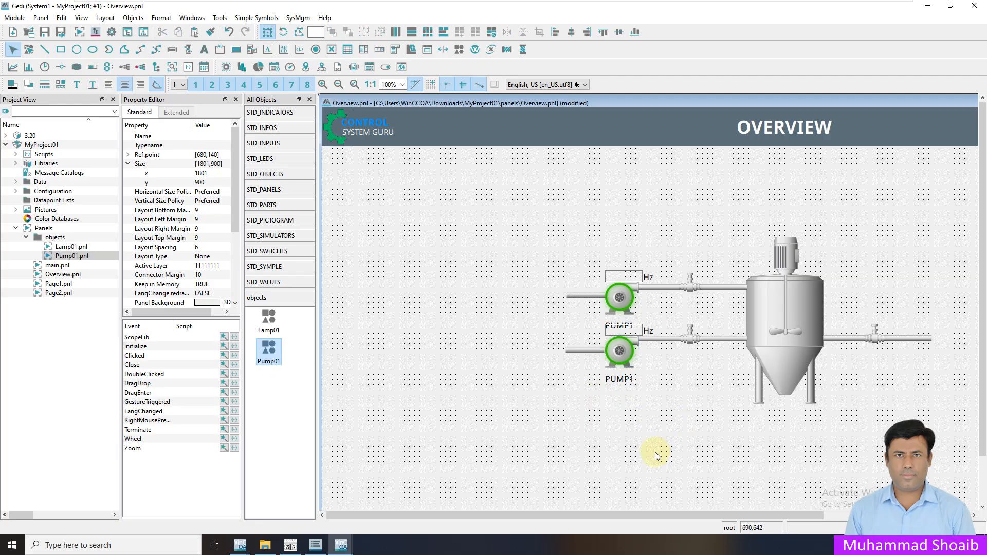
Step: Shift the lower pump object with its pipes and valve down until the pump's y position is 439, leaving out the upper pump
left_click_drag(516, 307, 757, 421)
left_click(590, 473)
left_click_drag(533, 311, 771, 416)
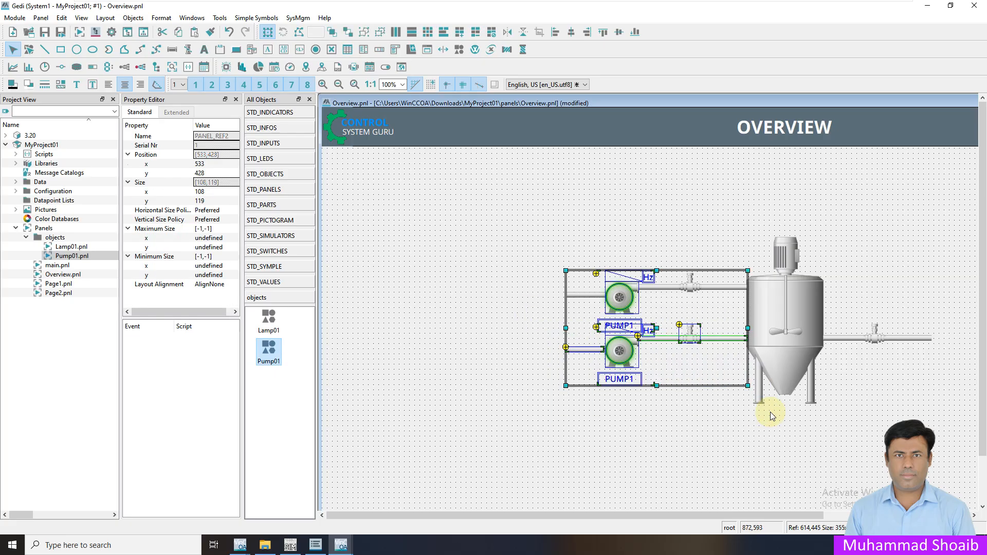
left_click(620, 297, "shift")
key("Down")
key("Down")
key("Down")
key("Down")
key("Down")
key("Down")
key("Down")
key("Down")
key("Down")
key("Down")
key("Down")
key("Down")
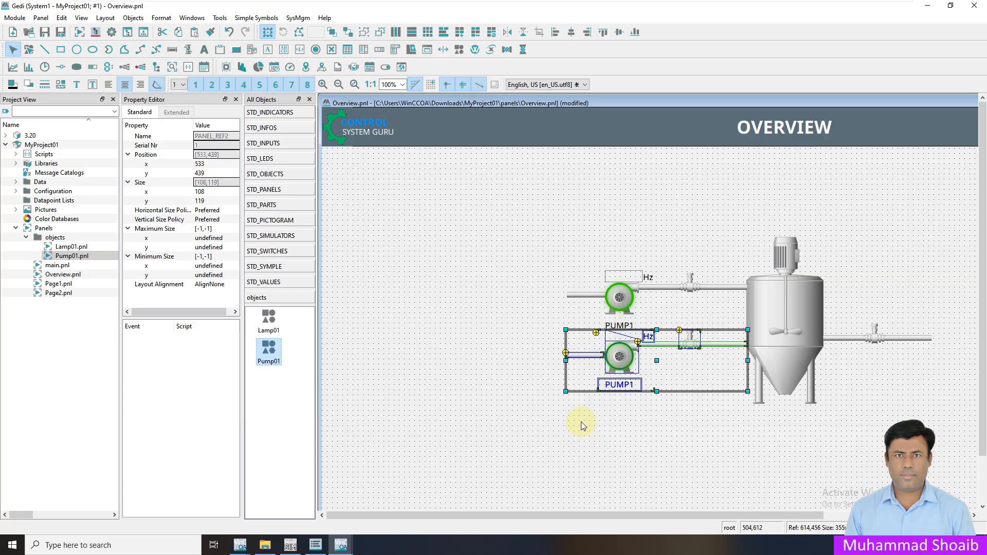
left_click(561, 460)
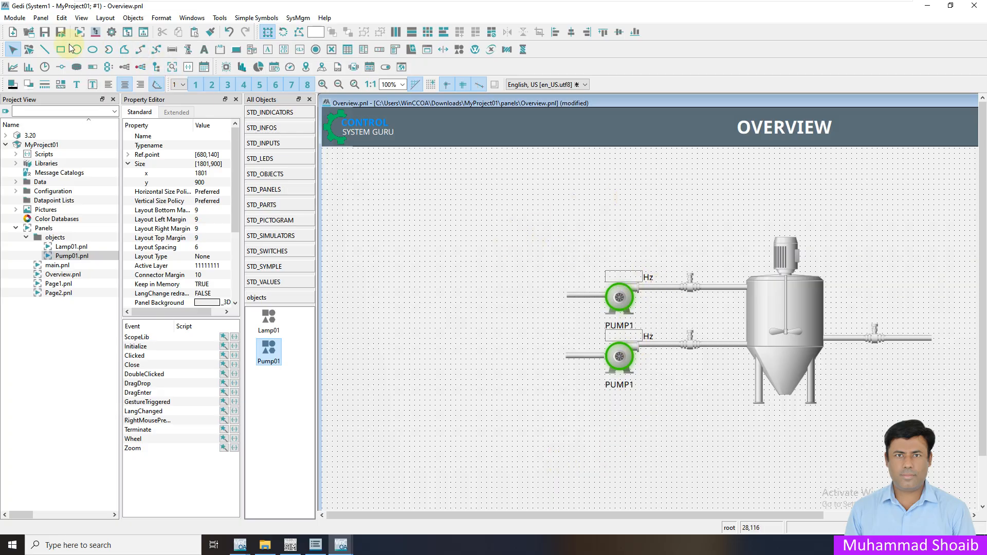
Step: Save the Overview panel and reload it in the WinCC OA Basepanel runtime window
left_click(41, 30)
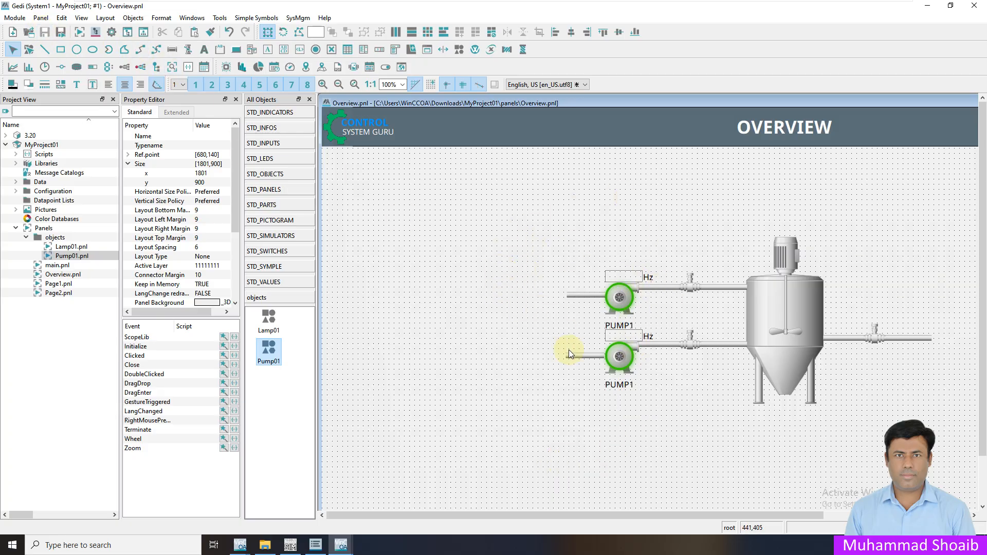
left_click(349, 548)
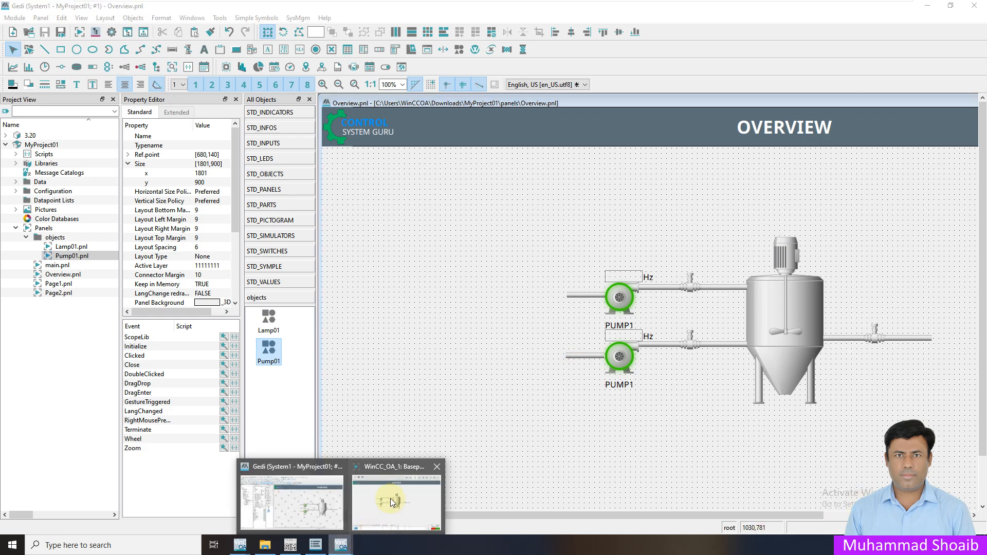
left_click(393, 501)
left_click(48, 46)
left_click(39, 39)
left_click(38, 62)
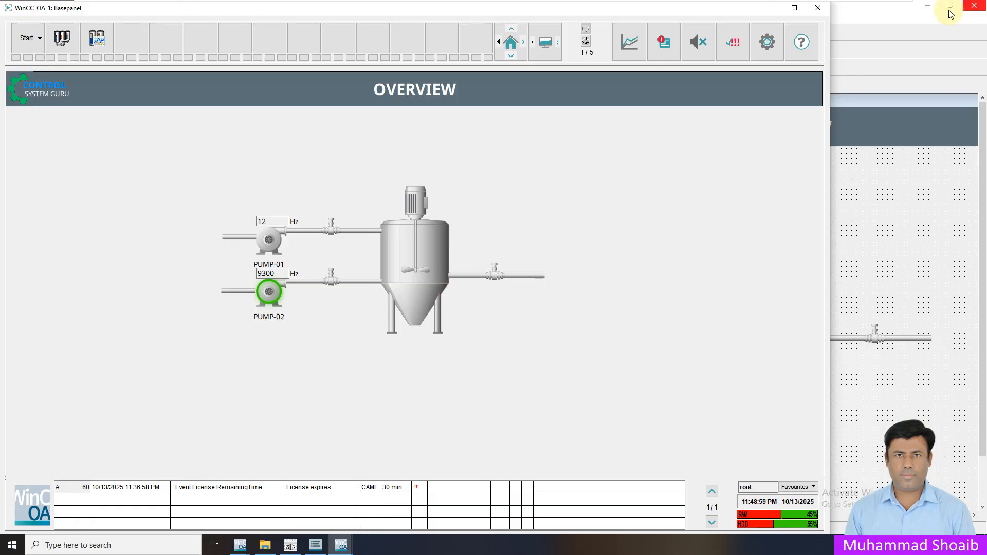
Step: Minimise the Gedi editor and switch coil 103 on in ModSim32 to run PUMP-01
left_click(924, 8)
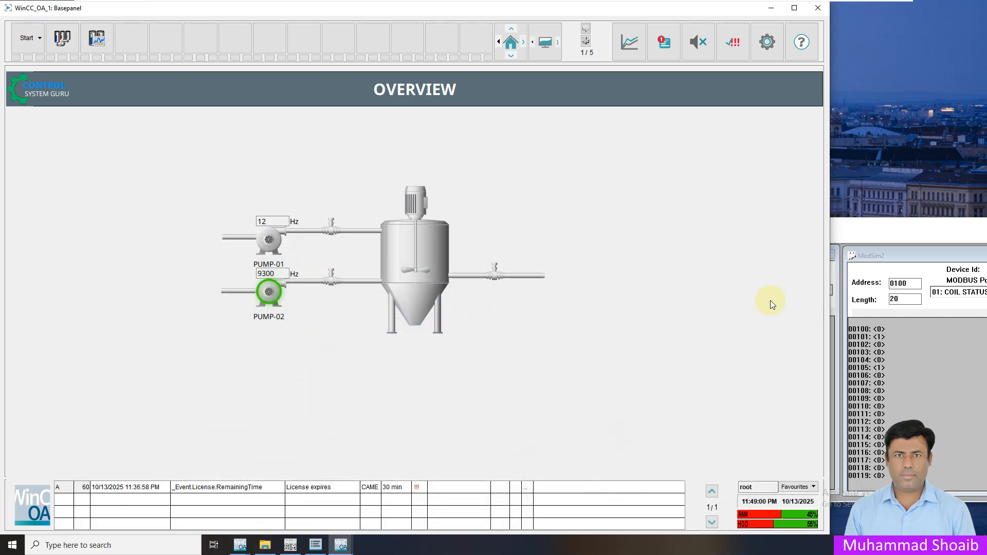
left_click(883, 235)
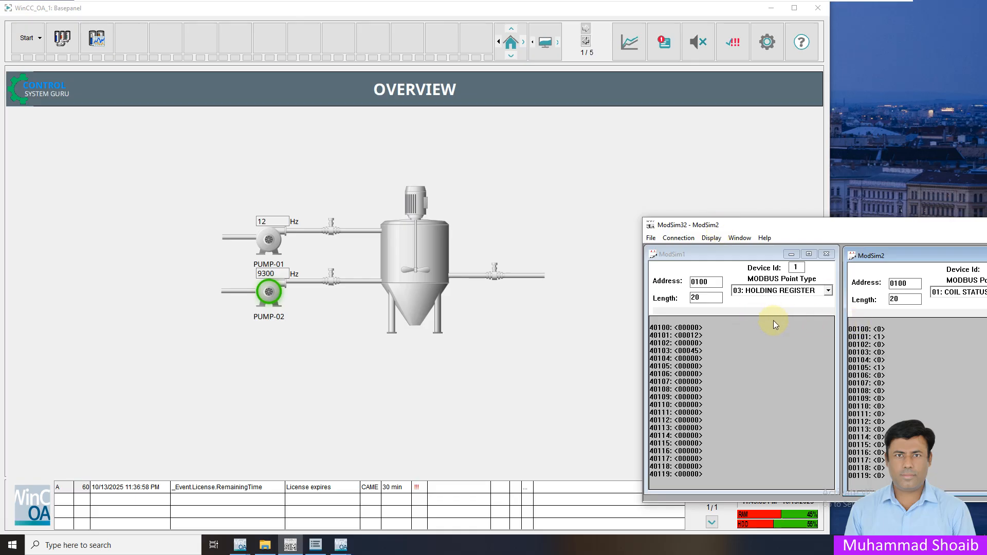
double_click(880, 354)
left_click(866, 364)
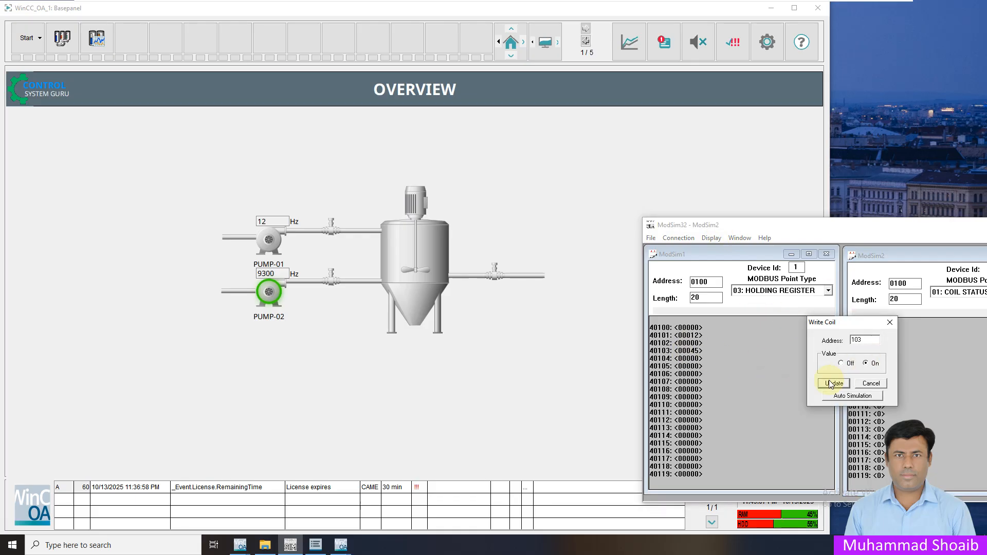
left_click(833, 383)
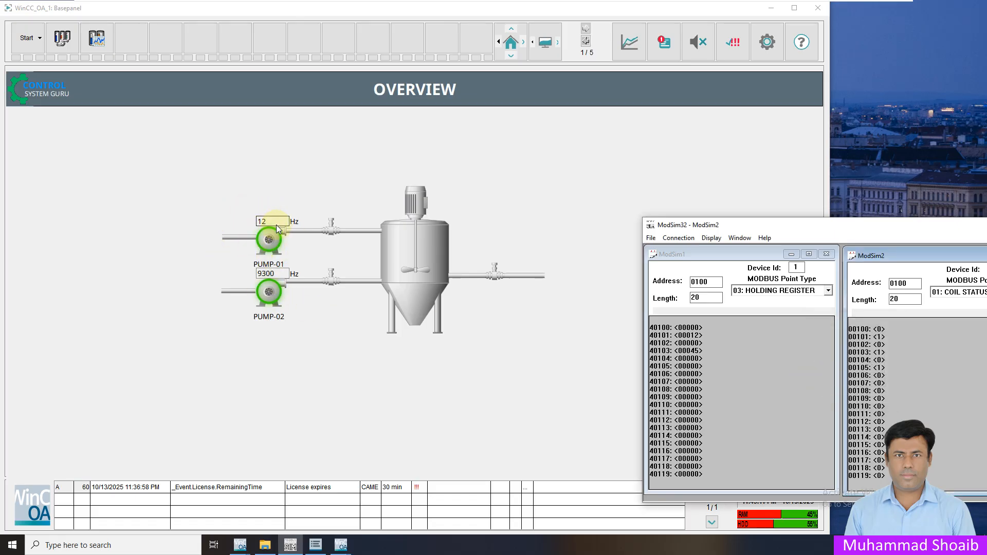
Step: Switch coil 103 off and back on in ModSim32 to test the PUMP-01 status colour
double_click(880, 354)
left_click(841, 363)
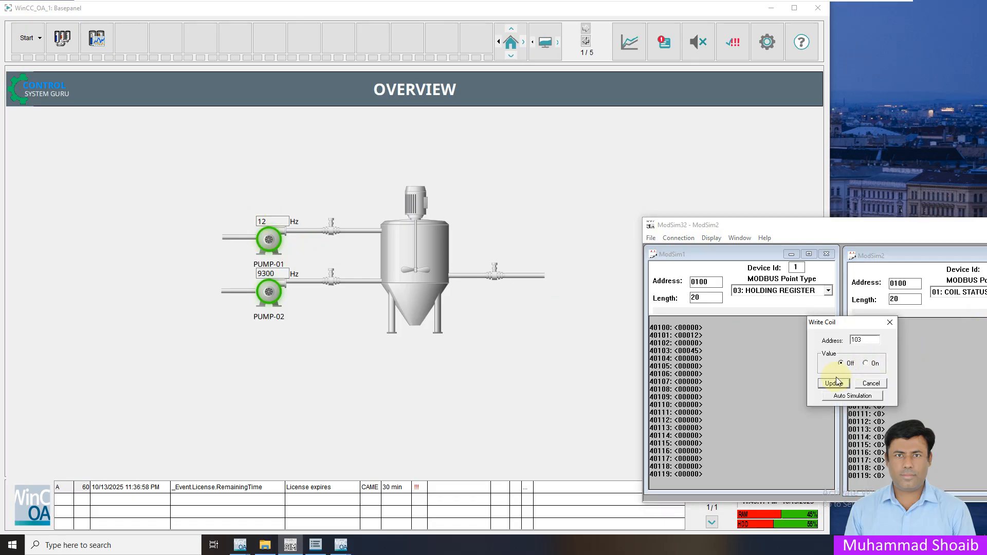
left_click(834, 384)
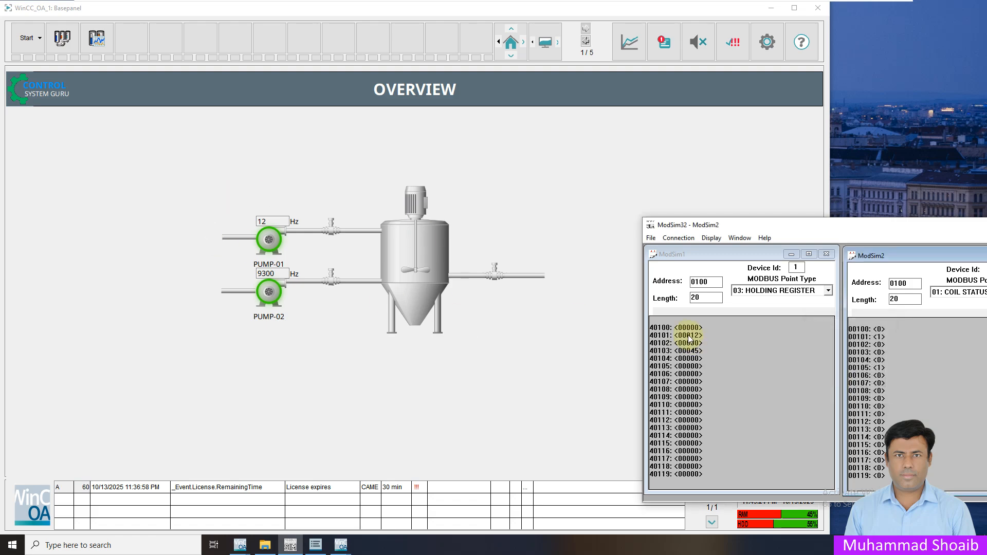
double_click(879, 354)
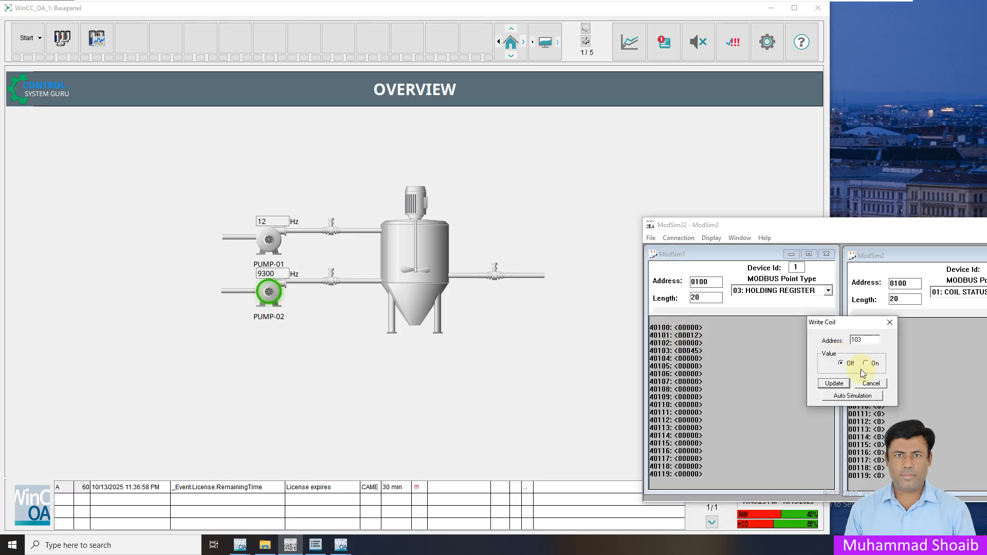
left_click(866, 363)
left_click(834, 383)
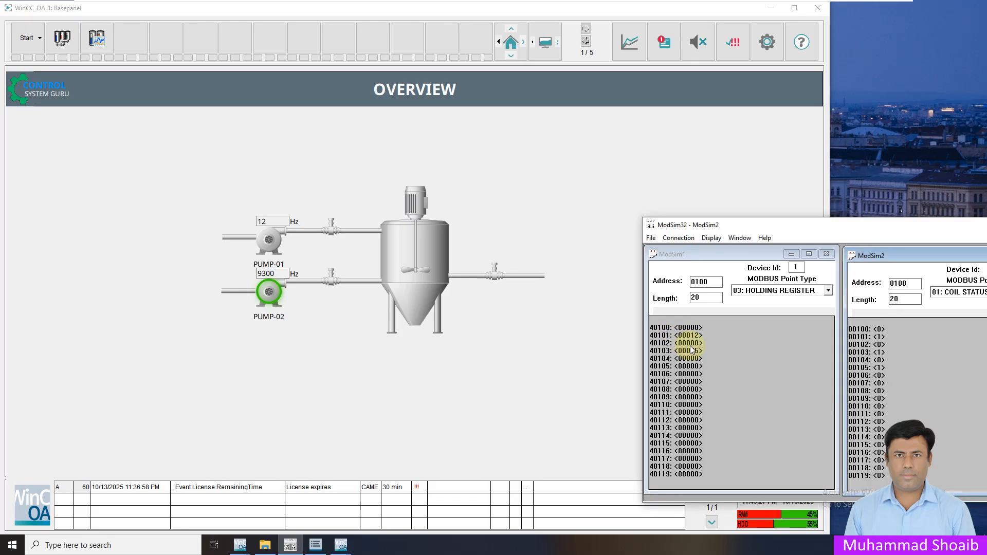
Step: Set holding register 101 to 47 in ModSim32 and return to the Overview runtime window
left_click(692, 340)
double_click(691, 335)
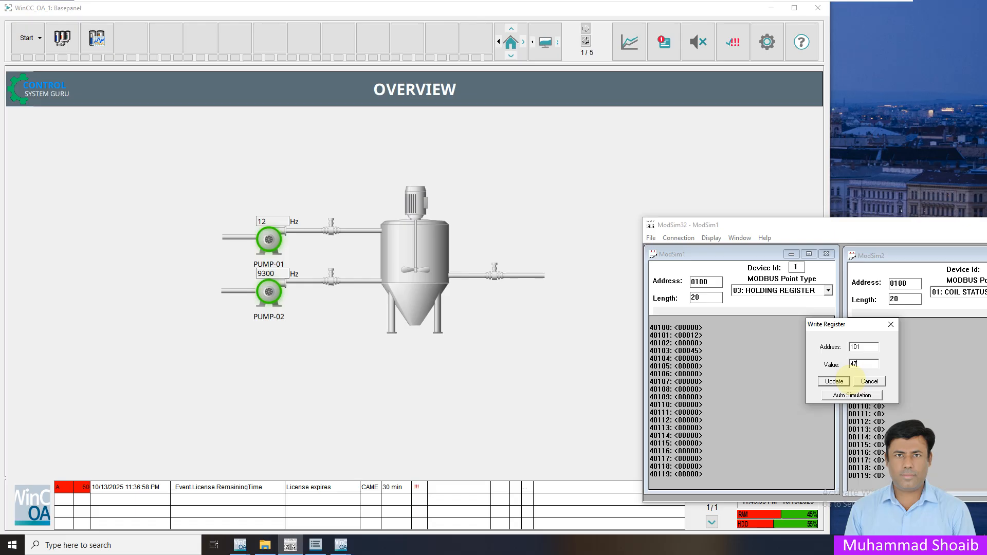
left_click(833, 381)
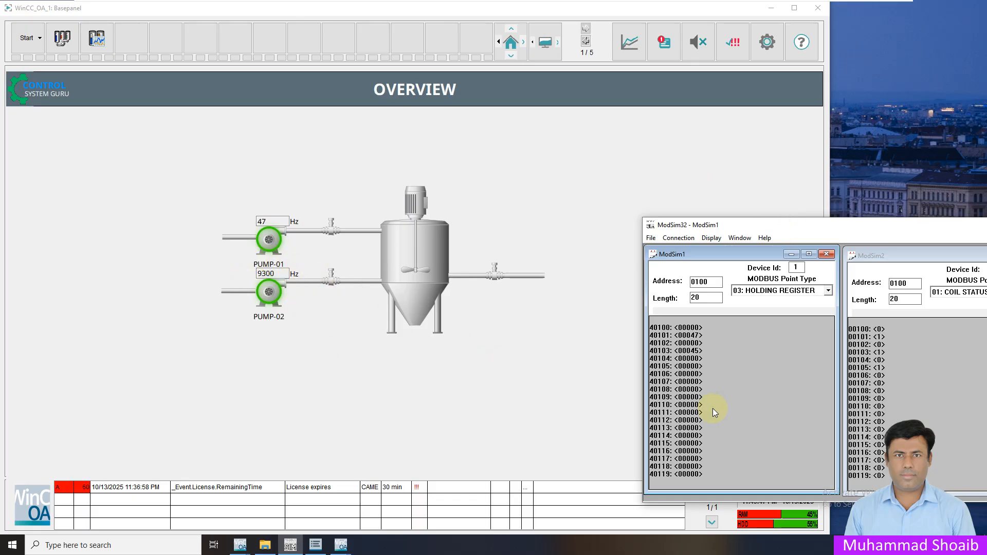
left_click(521, 390)
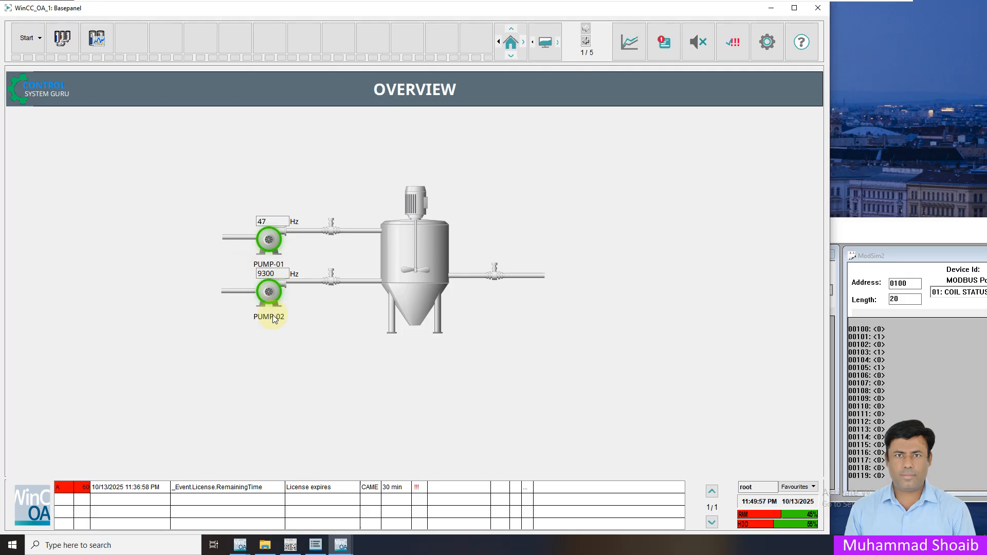
Step: Open Pump01.pnl in Gedi and move the PUMP1 label up, closer beneath the pump
left_click(341, 545)
left_click(317, 502)
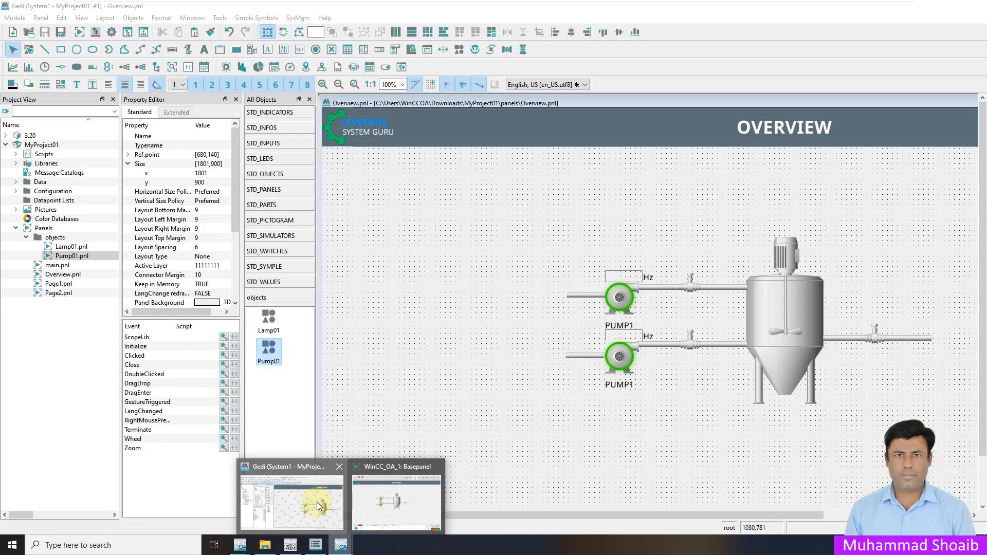
double_click(72, 255)
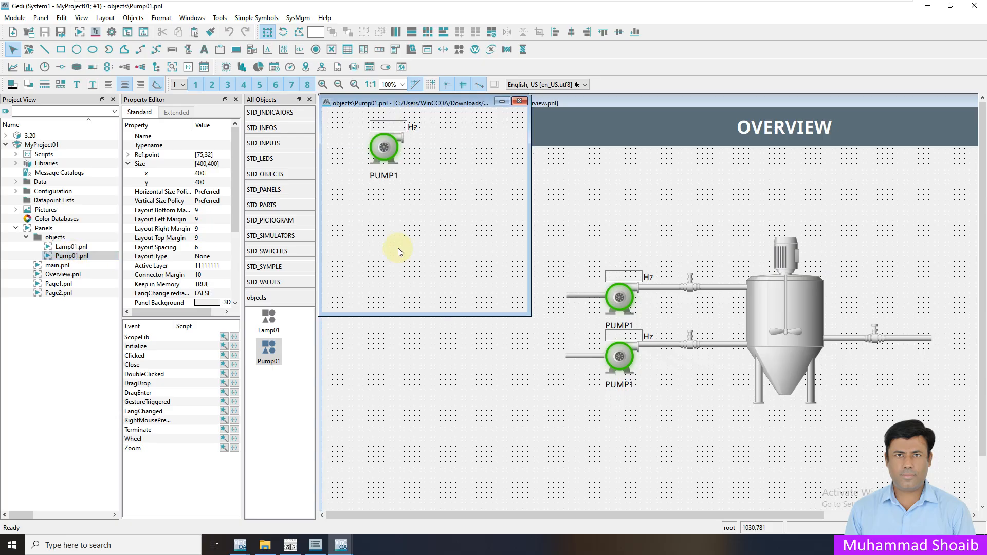
left_click_drag(393, 183, 390, 176)
left_click(394, 199)
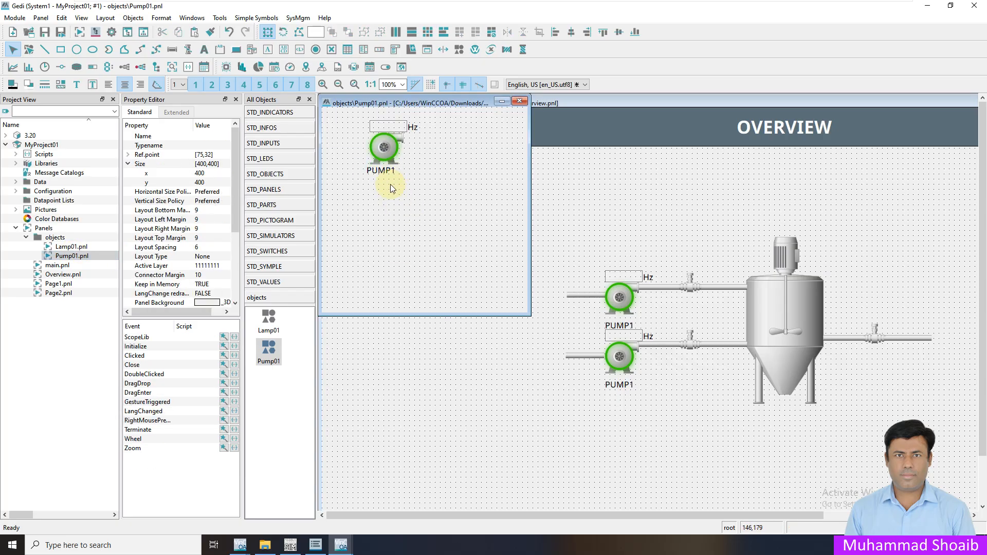
left_click(387, 171)
left_click(389, 176)
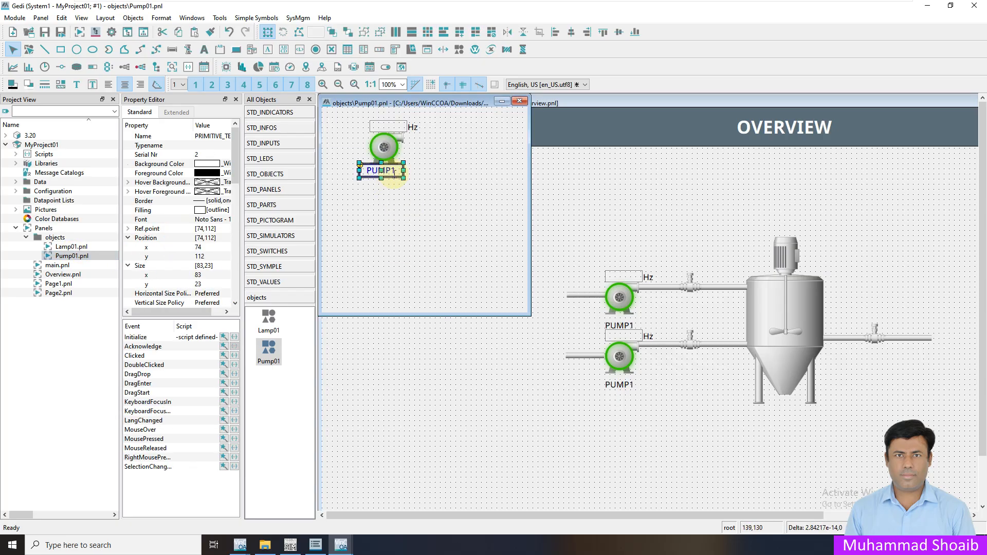
left_click_drag(393, 177, 399, 178)
Step: Nudge the PUMP1 label to position 81, 111 so that it is centred under the pump
left_click(426, 228)
left_click(390, 169)
key("Left")
key("Left")
key("Left")
key("Left")
key("Left")
key("Left")
key("Left")
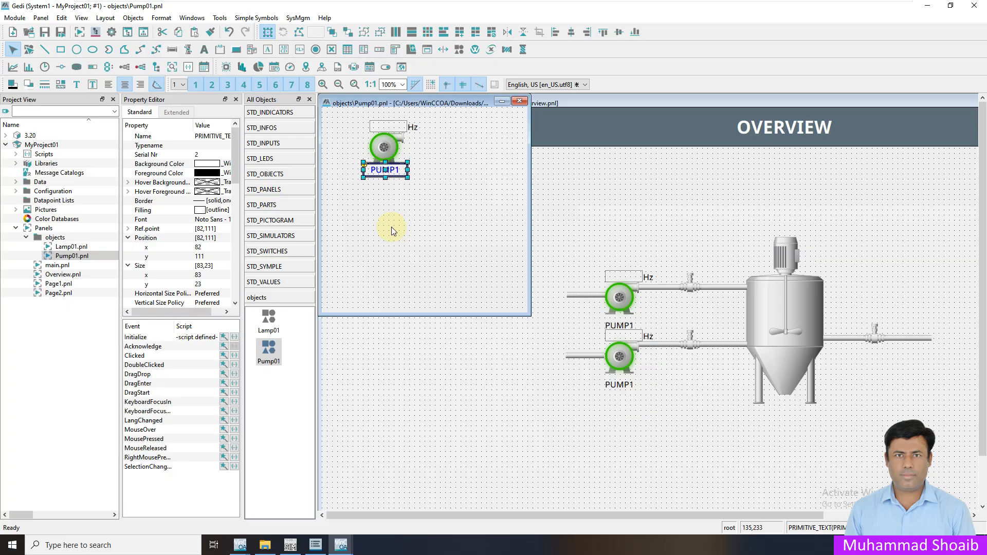
left_click(391, 230)
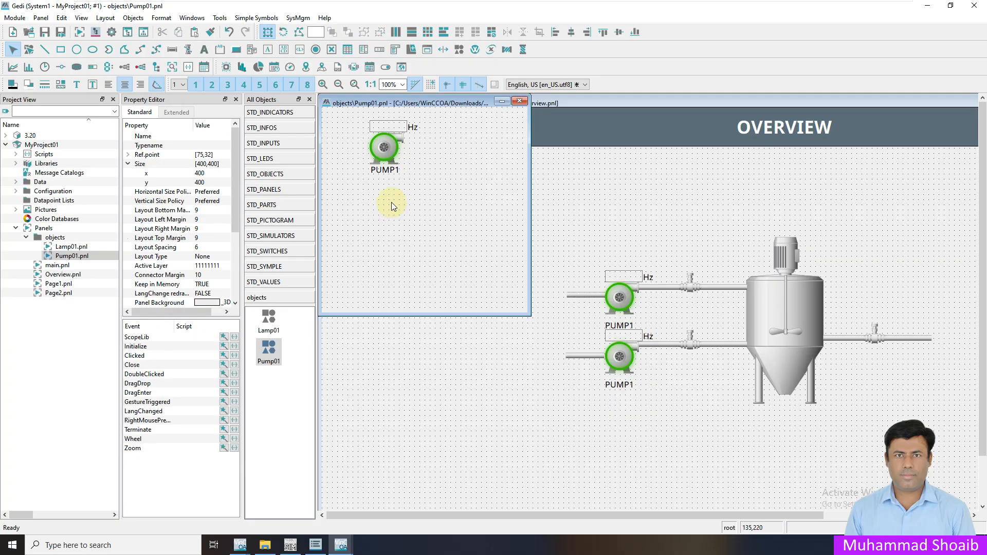
left_click(384, 174)
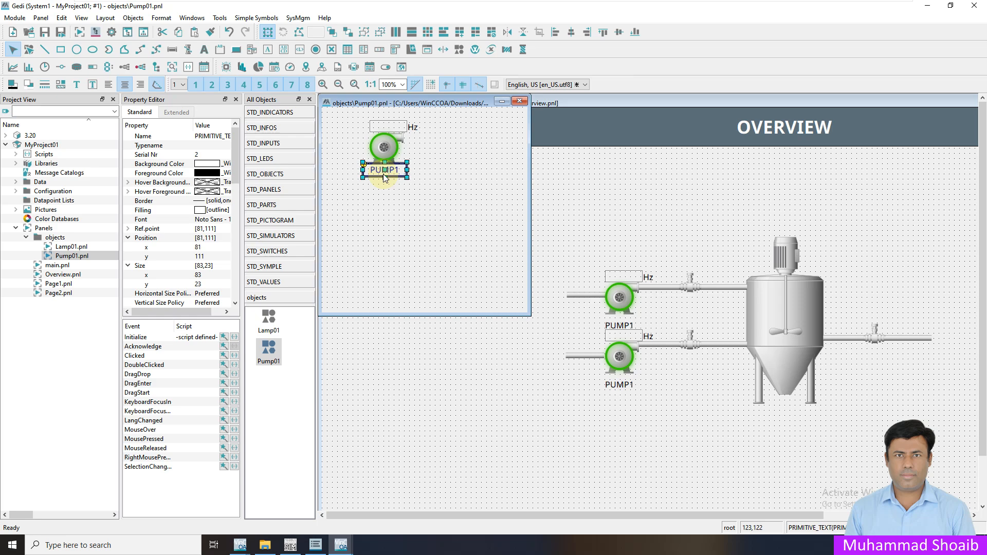
left_click(405, 237)
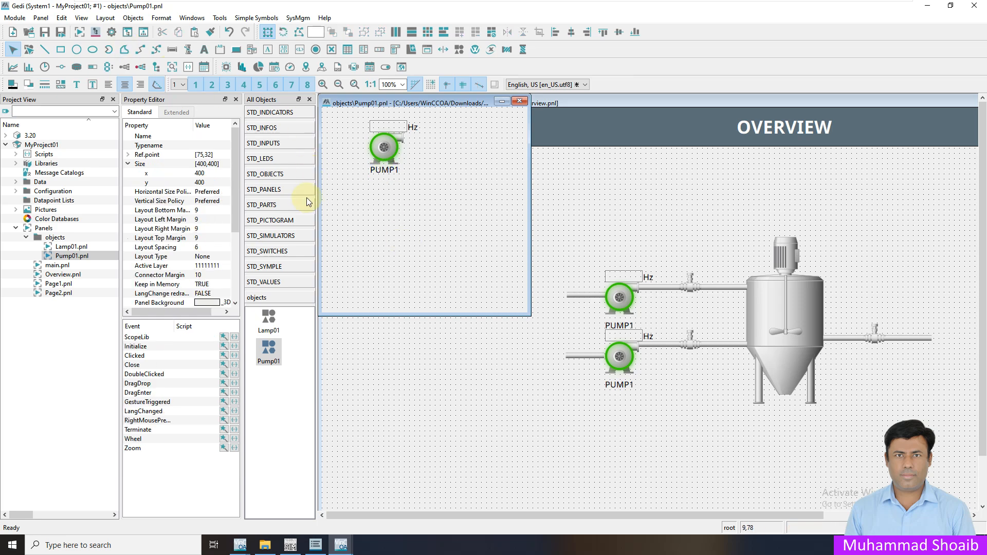
Step: Save and close Pump01.pnl and reload the Overview page in the Basepanel runtime window
left_click(44, 32)
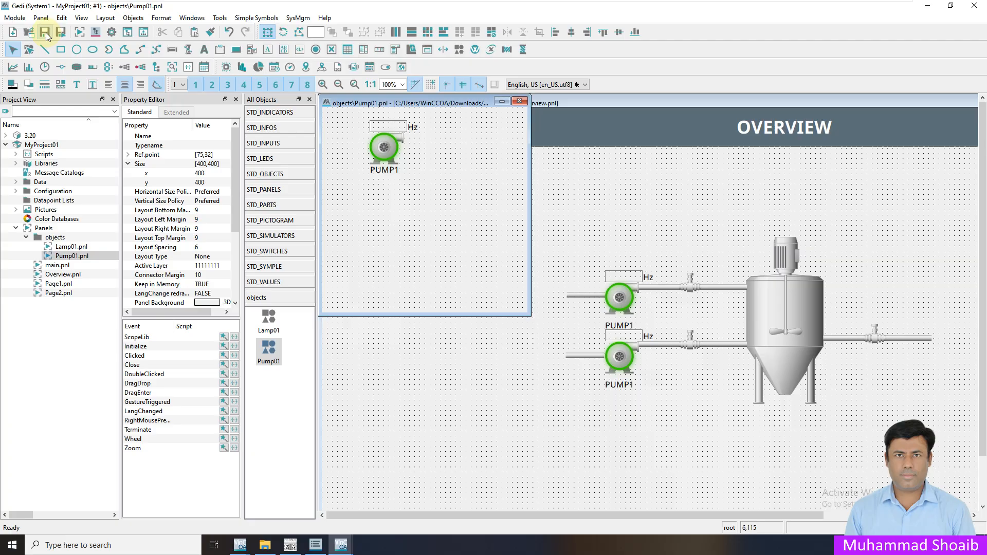
left_click(519, 100)
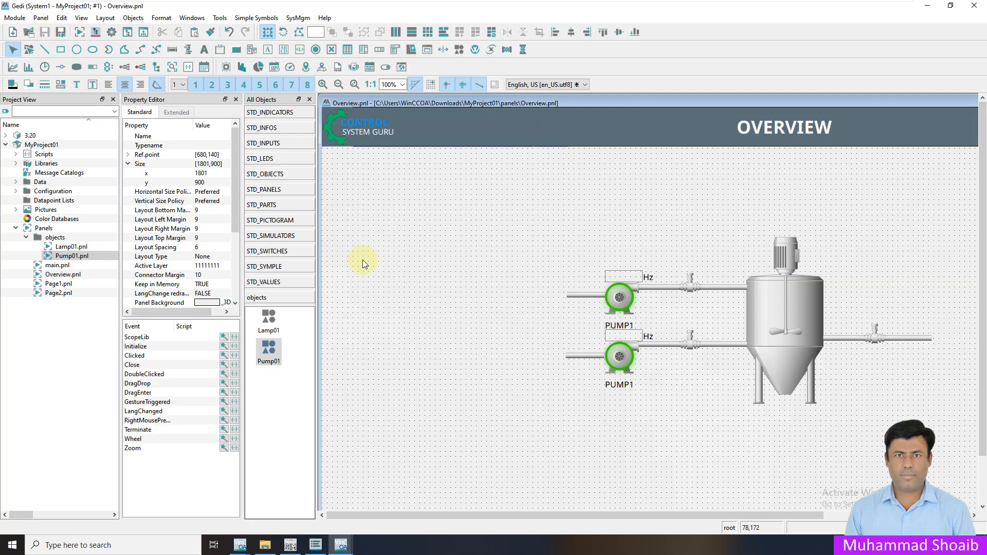
mouse_move(340, 547)
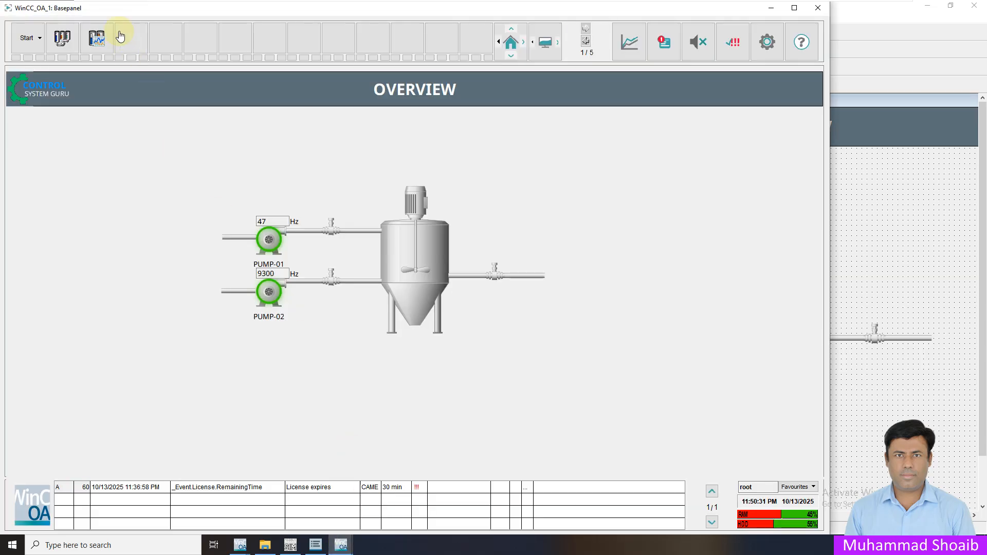
left_click(69, 39)
left_click(41, 41)
left_click(41, 61)
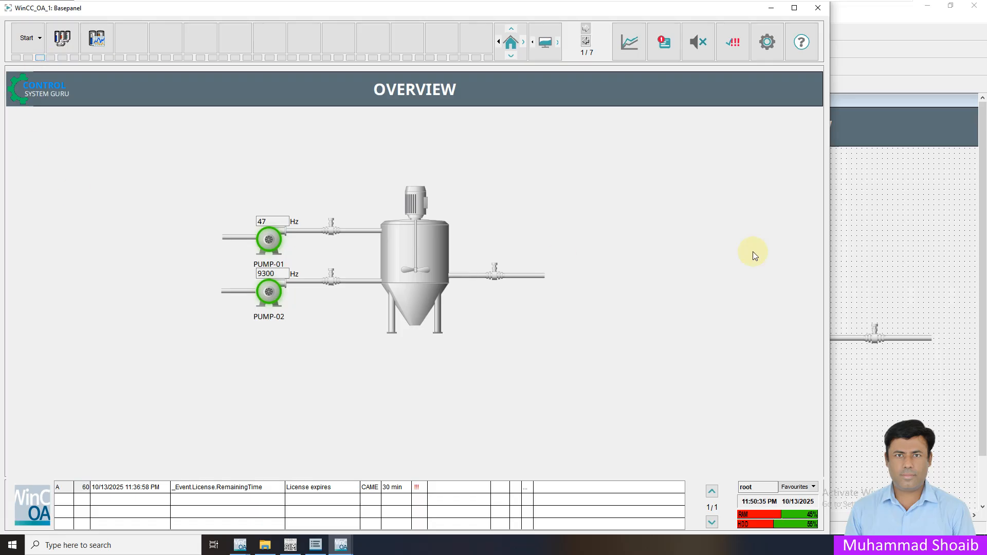
Step: Minimise the Gedi editor and reopen the Overview page at runtime to check both pump labels
left_click(875, 211)
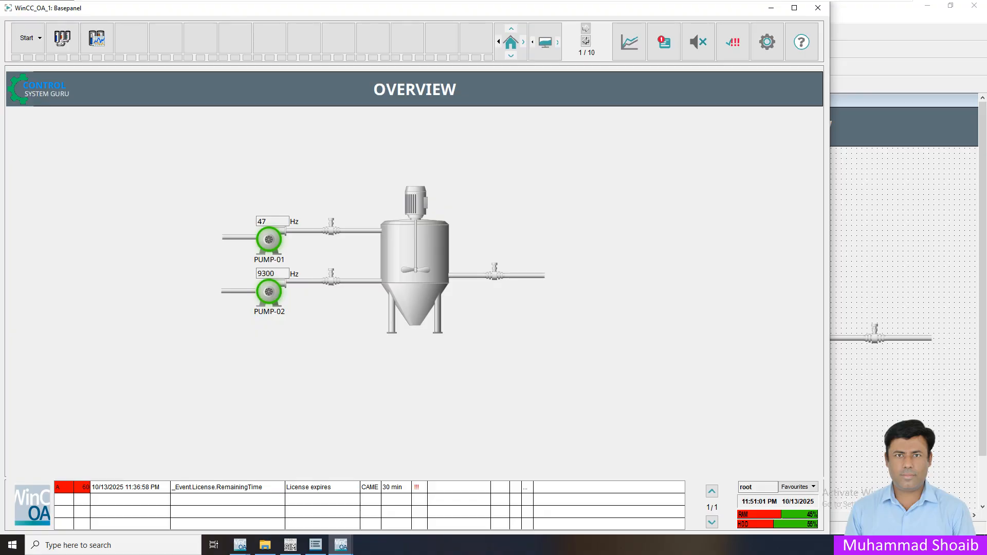
left_click(927, 6)
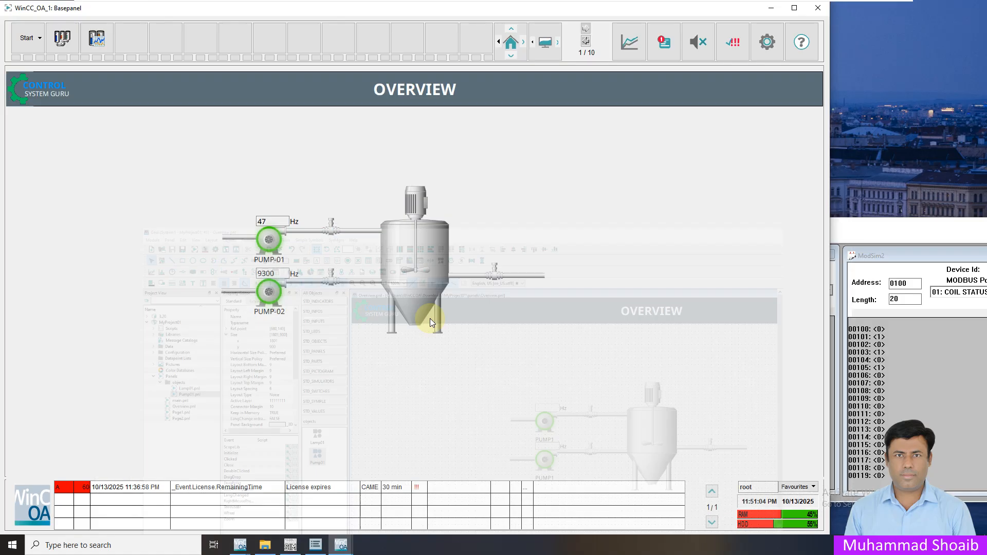
left_click(97, 39)
left_click(28, 38)
left_click(37, 56)
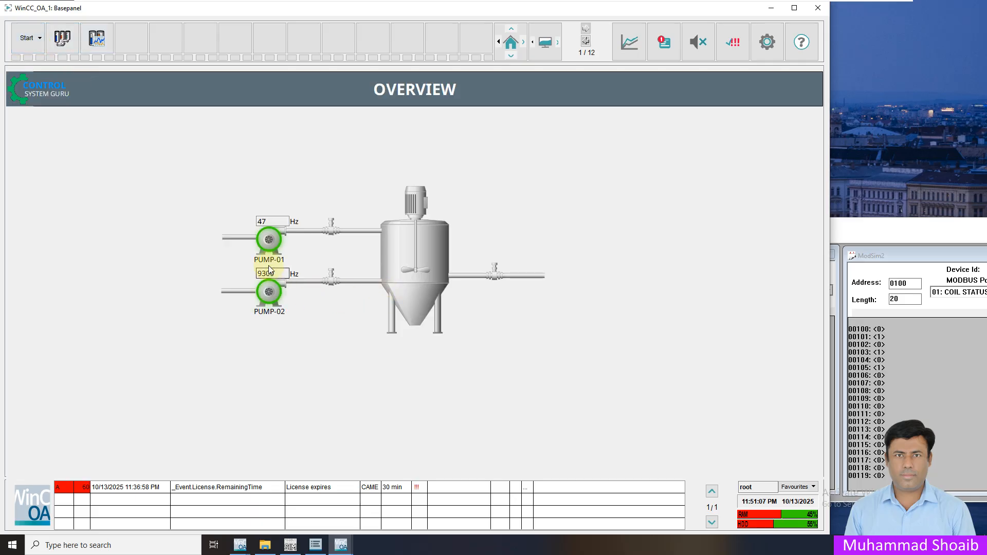